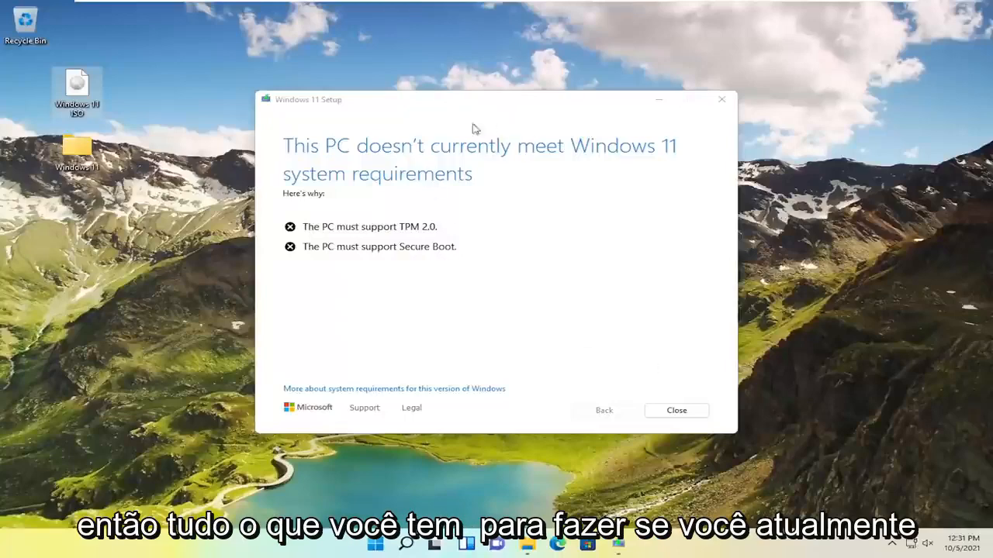
- Close the Windows 11 Setup window and select the Windows 11 ISO file on the desktop
{"action": "left_click", "coordinate": [720, 99]}
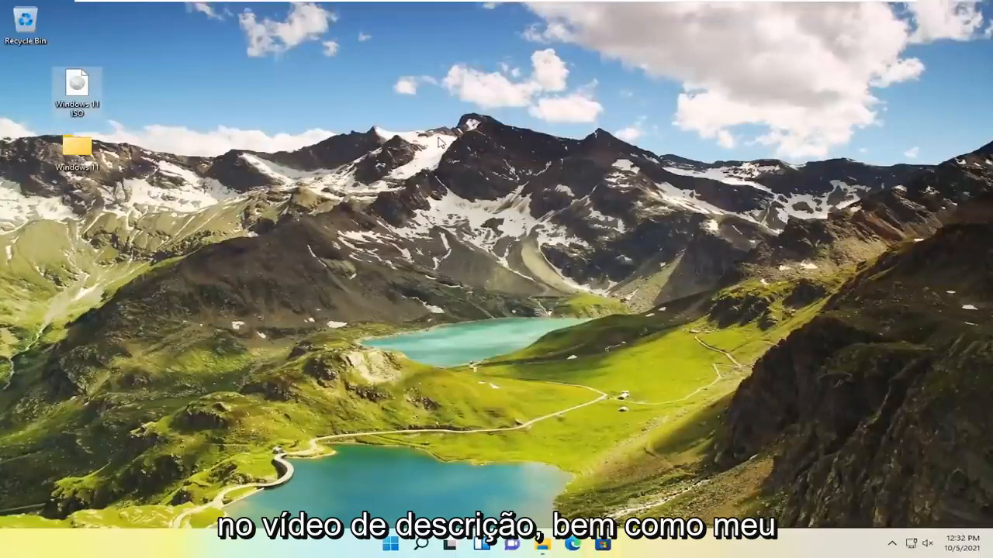
{"action": "mouse_move", "coordinate": [93, 99]}
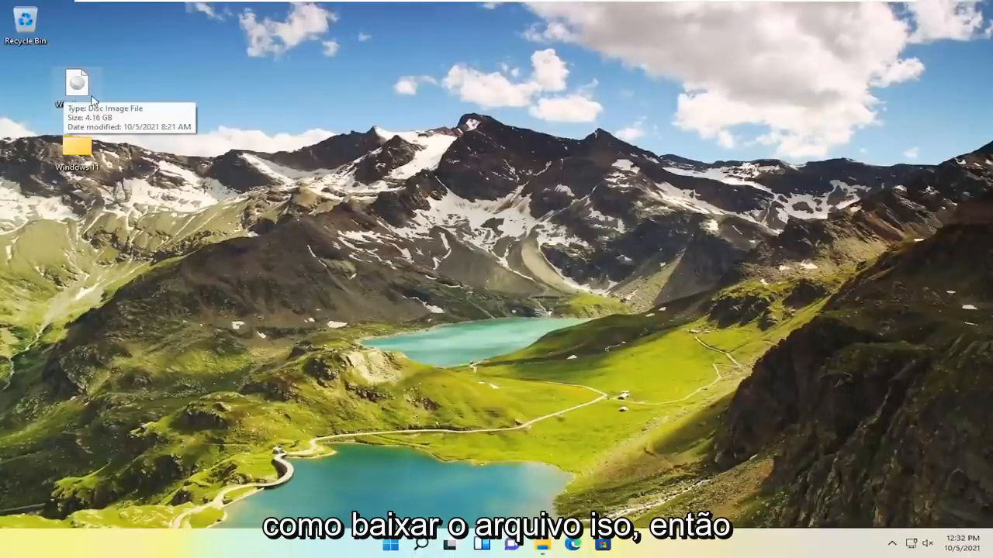
{"action": "left_click", "coordinate": [93, 98]}
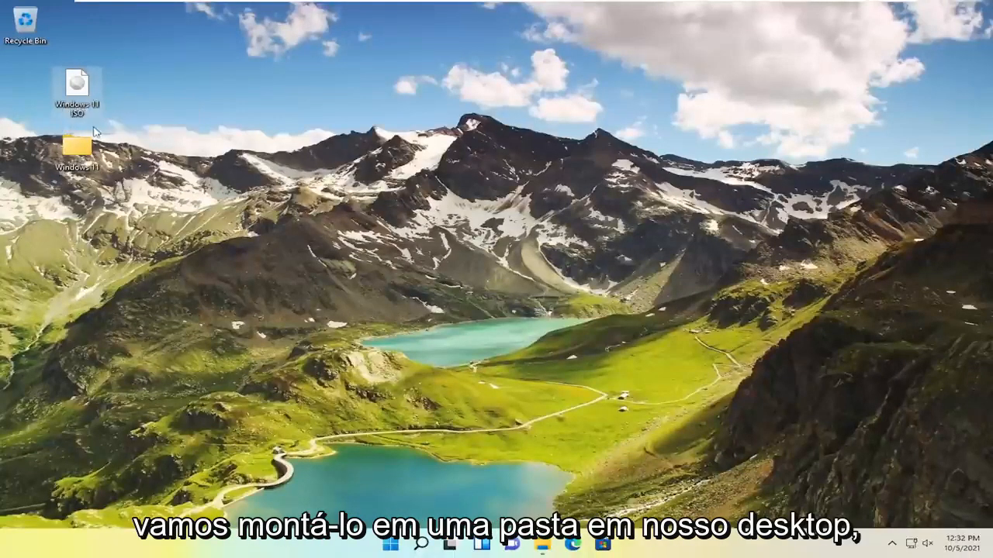
- Delete everything inside the Windows 11 folder on the desktop and close its window
{"action": "double_click", "coordinate": [86, 155]}
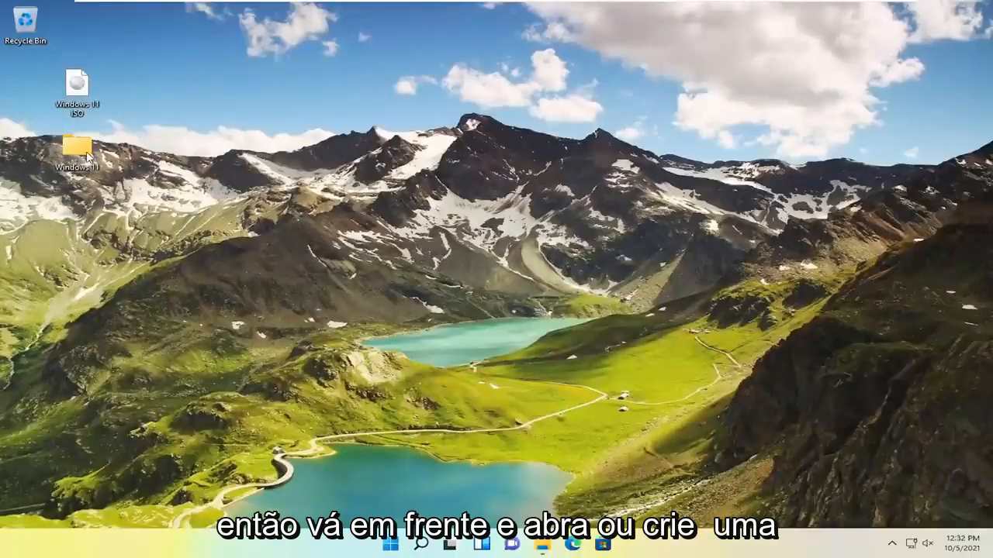
{"action": "key", "text": "ctrl+a"}
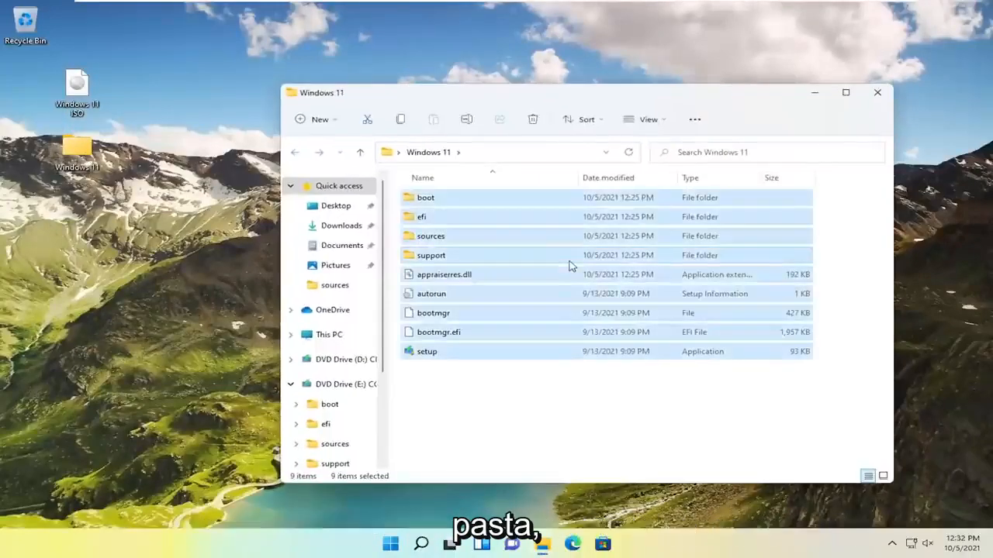
{"action": "key", "text": "Delete"}
{"action": "left_click", "coordinate": [847, 93]}
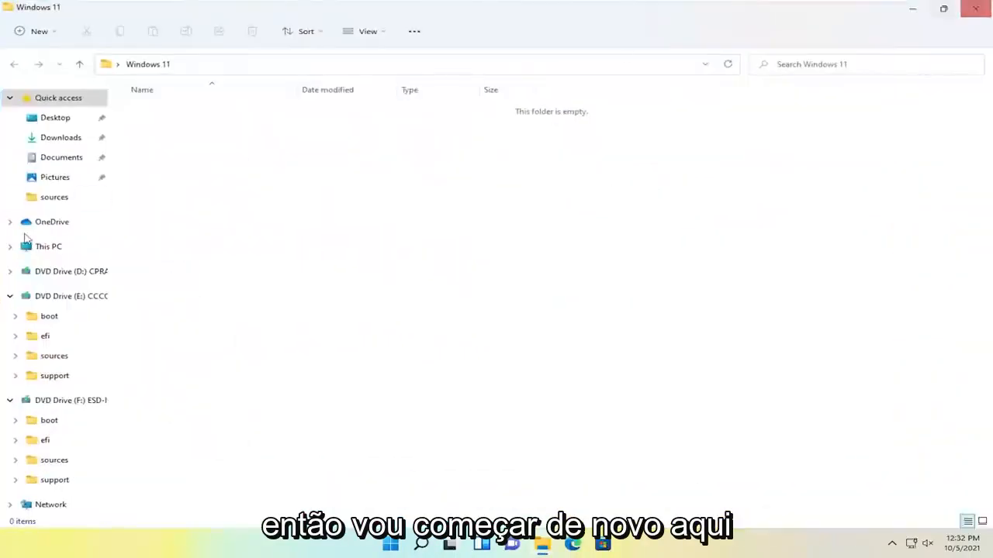
{"action": "left_click", "coordinate": [977, 8]}
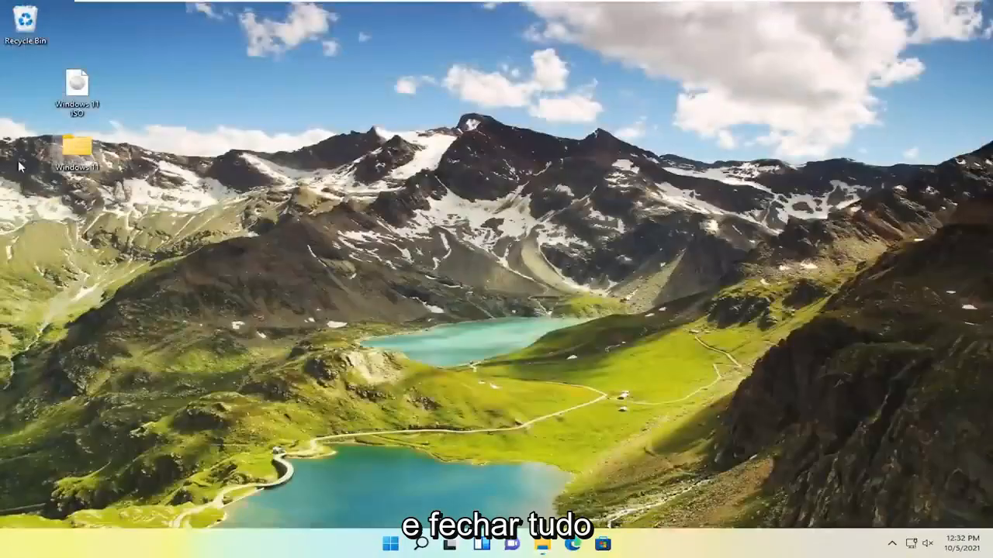
- Delete the emptied Windows 11 folder from the desktop and move the Windows 11 ISO file away from the desktop's edge
{"action": "left_click", "coordinate": [71, 160]}
{"action": "key", "text": "Delete"}
{"action": "left_click_drag", "start_coordinate": [87, 78], "coordinate": [190, 86]}
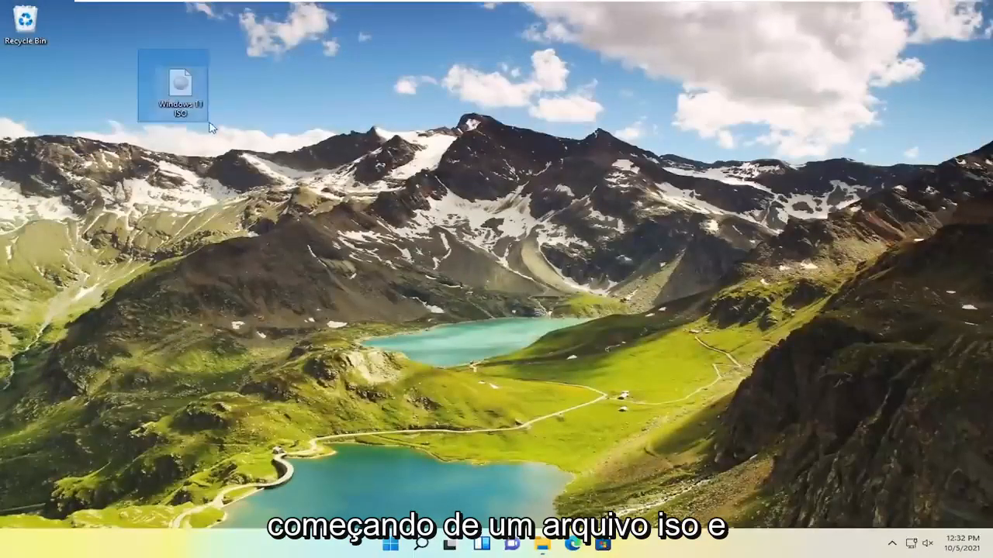
- Create a new folder on the desktop named "Windows 11 ISO"
{"action": "right_click", "coordinate": [306, 89]}
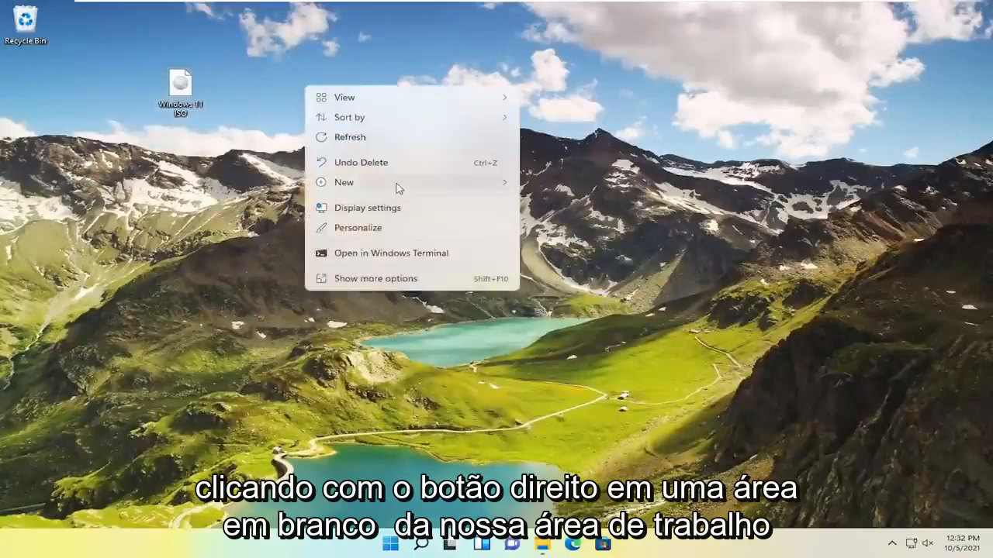
{"action": "mouse_move", "coordinate": [399, 186]}
{"action": "left_click", "coordinate": [598, 191]}
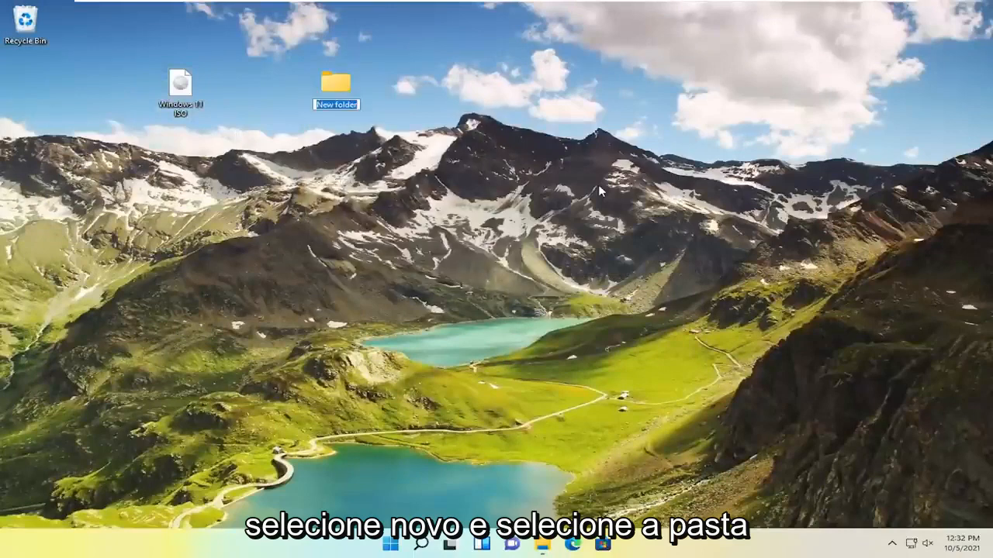
{"action": "type", "text": "Windows 11 ISO"}
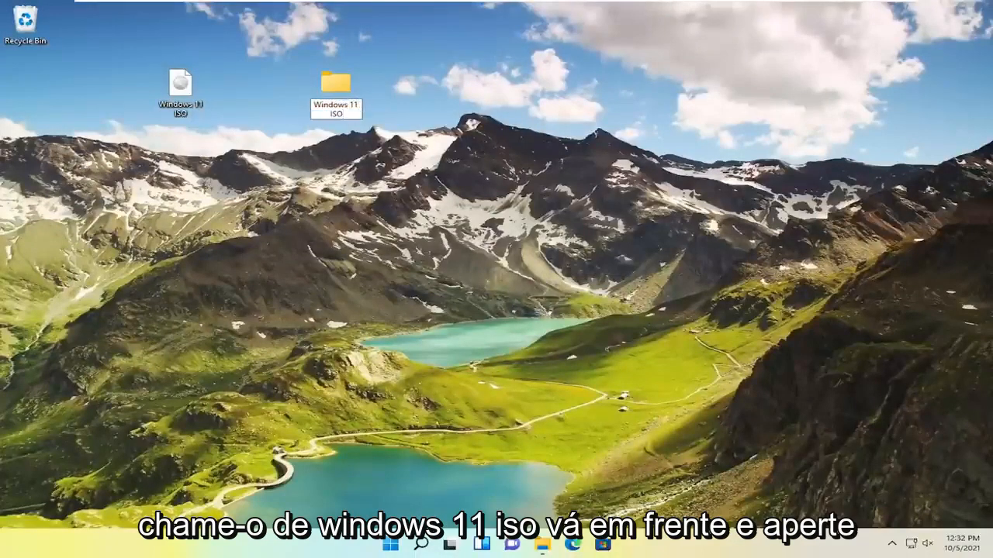
{"action": "key", "text": "Return"}
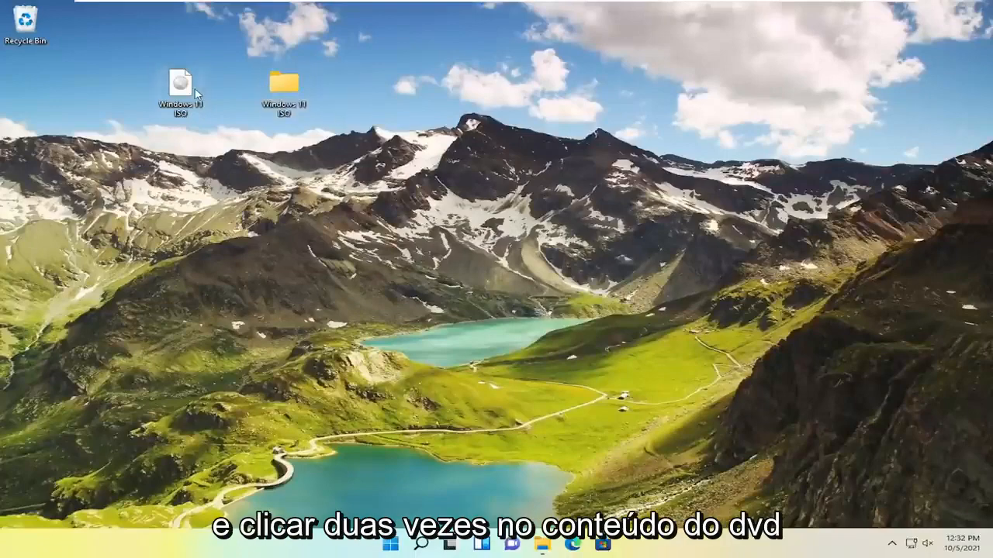
- Mount the Windows 11 ISO file and copy all of its contents into the Windows 11 ISO folder, closing the drive window when done
{"action": "double_click", "coordinate": [177, 91]}
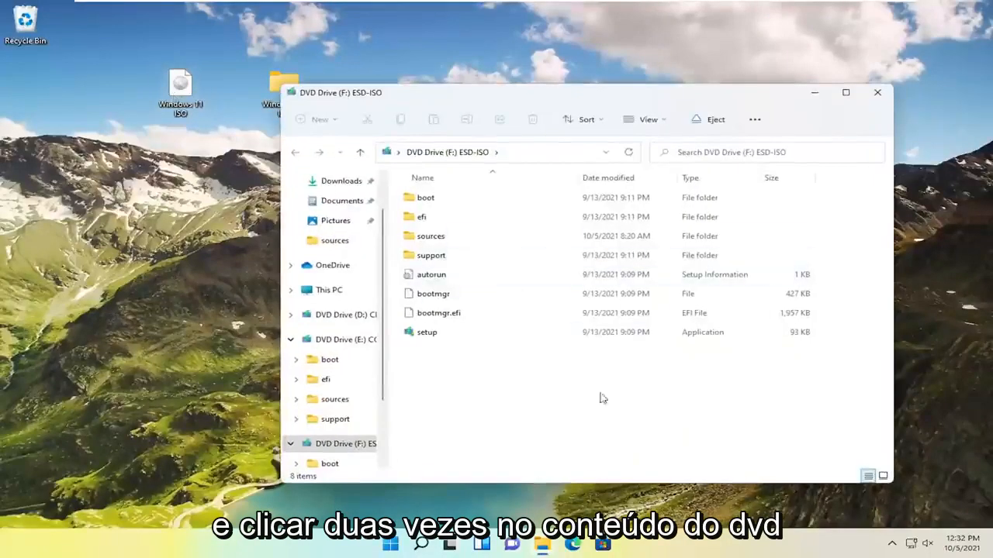
{"action": "left_click_drag", "start_coordinate": [644, 398], "coordinate": [412, 175]}
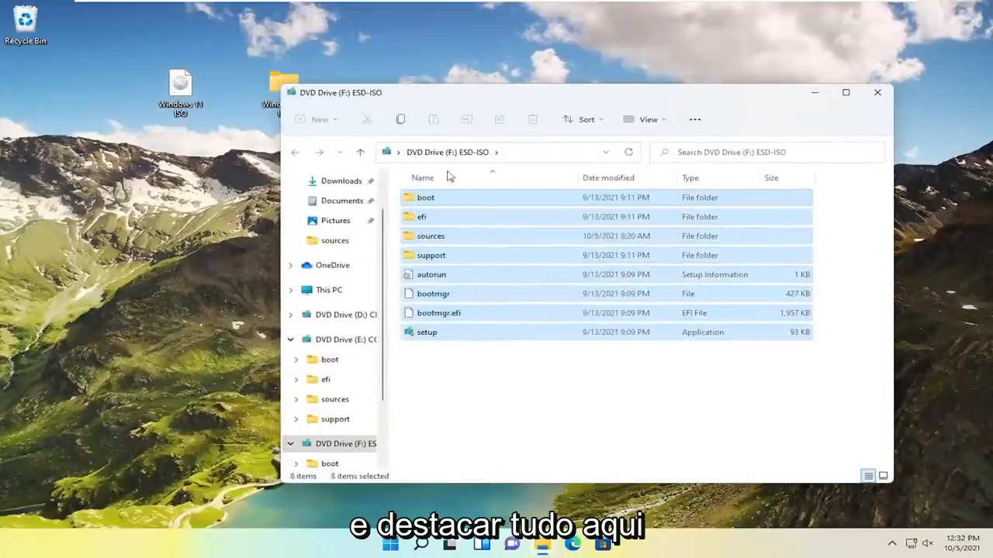
{"action": "left_click_drag", "start_coordinate": [473, 92], "coordinate": [594, 87]}
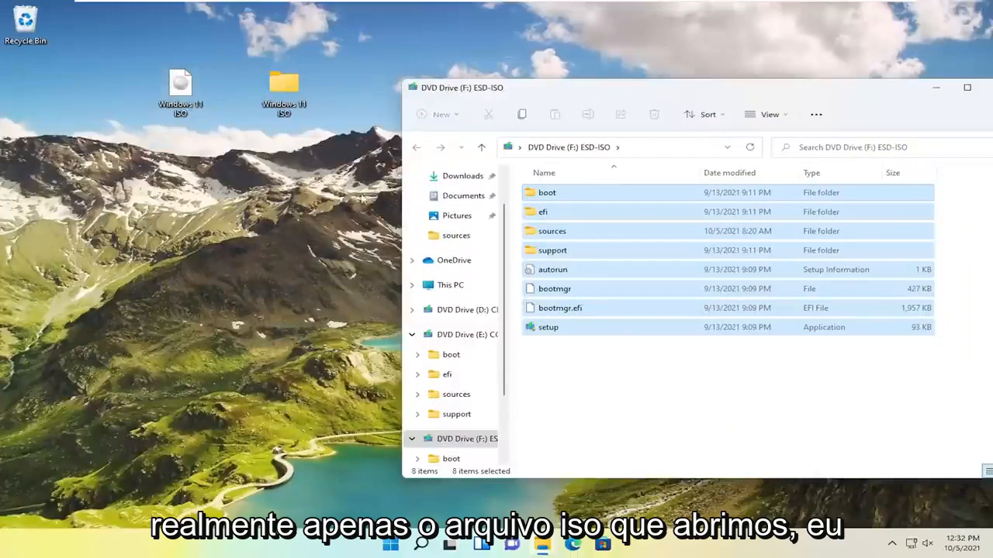
{"action": "left_click_drag", "start_coordinate": [602, 253], "coordinate": [282, 96]}
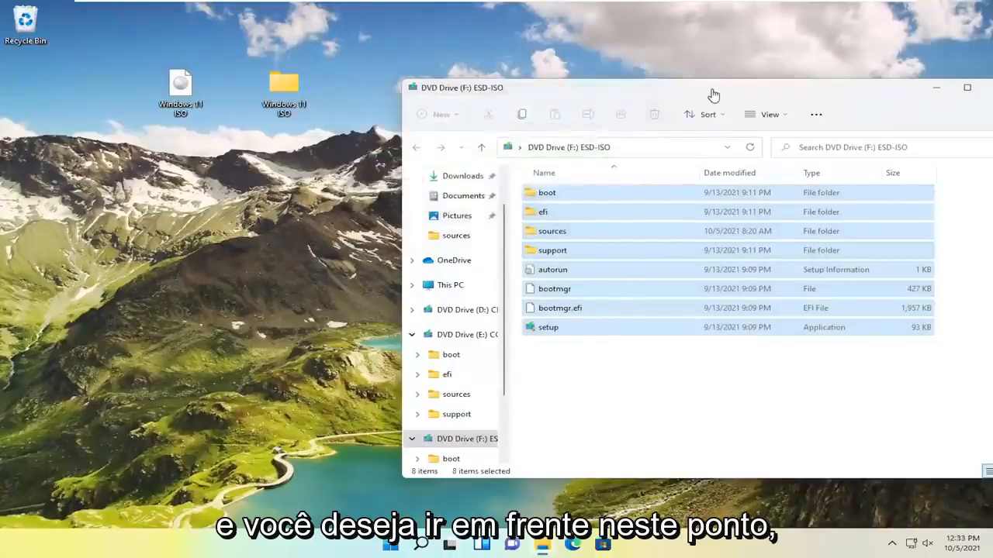
{"action": "left_click_drag", "start_coordinate": [714, 96], "coordinate": [631, 93]}
{"action": "left_click", "coordinate": [906, 88]}
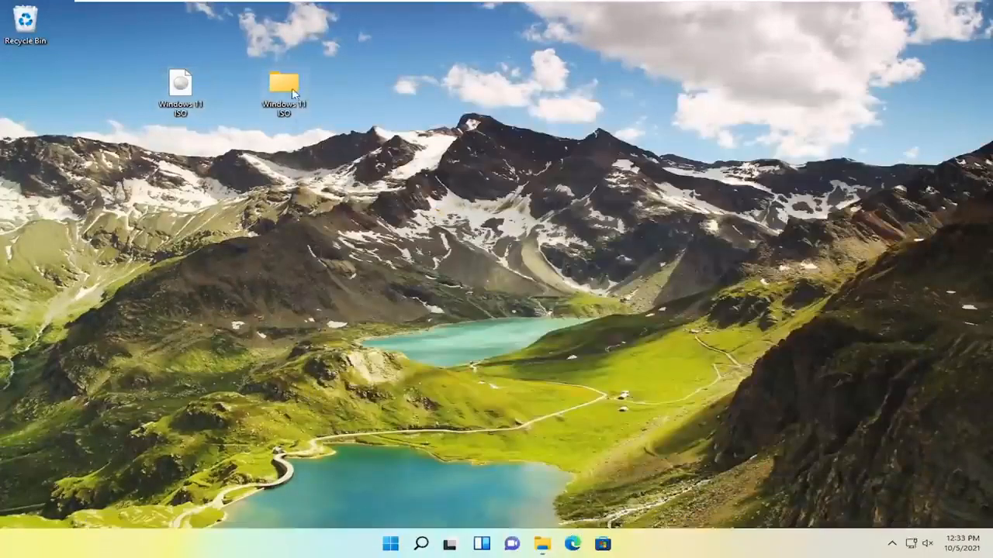
- Open the sources subfolder of the desktop's Windows 11 ISO folder and select appraiserres.dll
{"action": "double_click", "coordinate": [285, 86]}
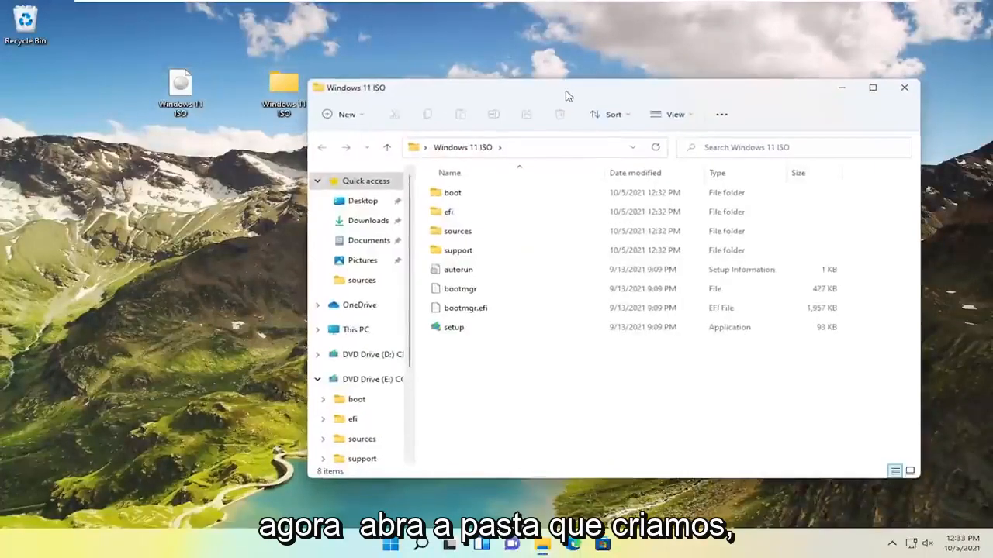
{"action": "left_click_drag", "start_coordinate": [559, 93], "coordinate": [488, 87]}
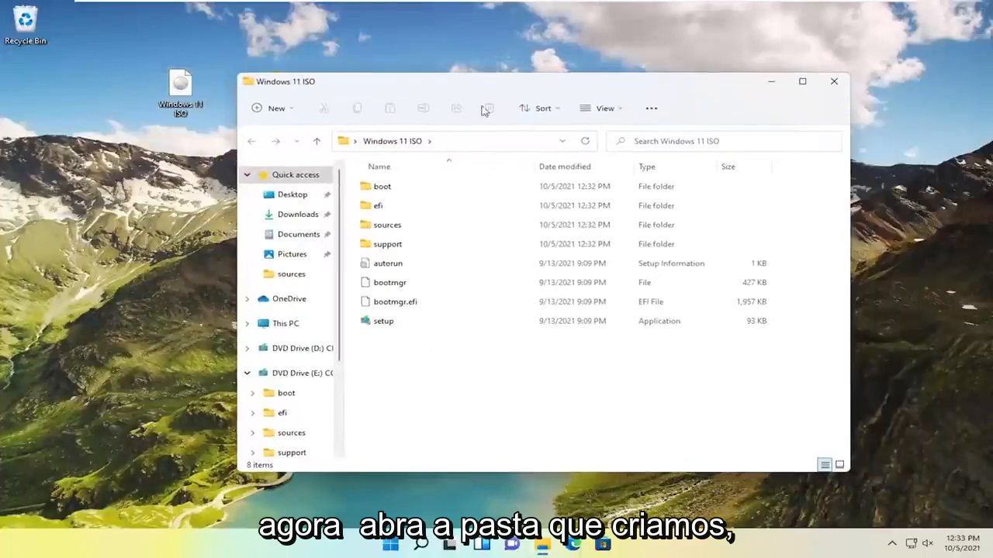
{"action": "double_click", "coordinate": [390, 229]}
{"action": "scroll", "coordinate": [414, 341], "scroll_direction": "down", "scroll_amount": 5}
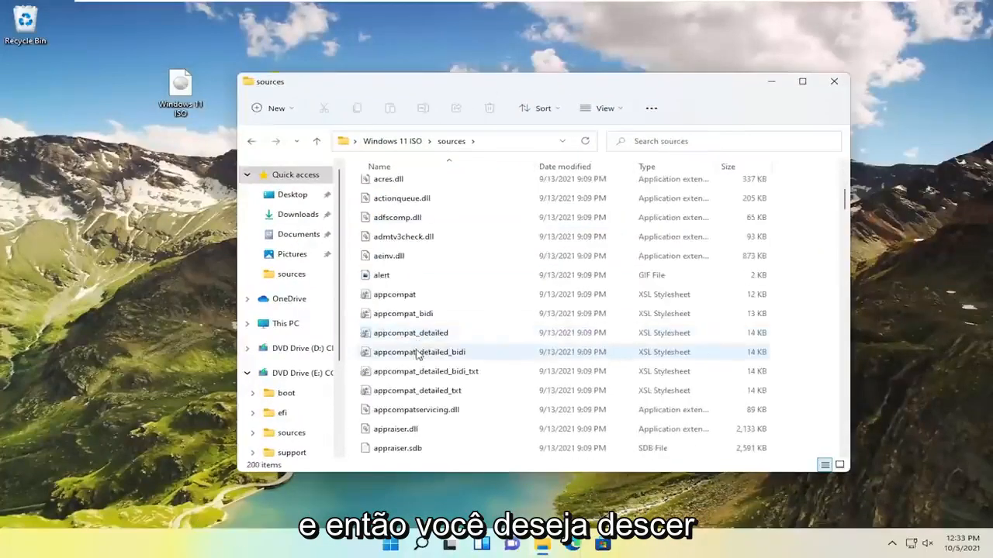
{"action": "scroll", "coordinate": [443, 271], "scroll_direction": "up", "scroll_amount": 3}
{"action": "scroll", "coordinate": [439, 277], "scroll_direction": "down", "scroll_amount": 1}
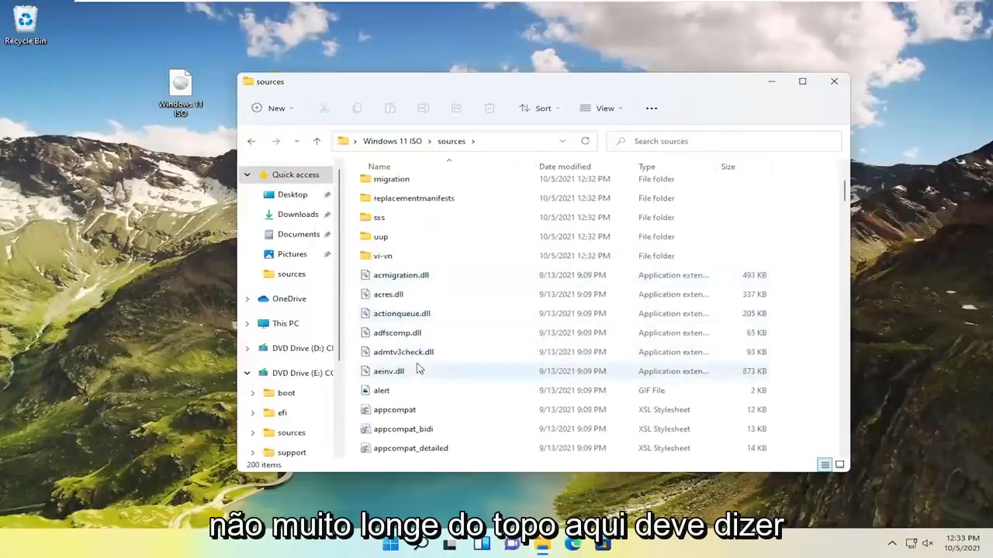
{"action": "scroll", "coordinate": [417, 381], "scroll_direction": "down", "scroll_amount": 1}
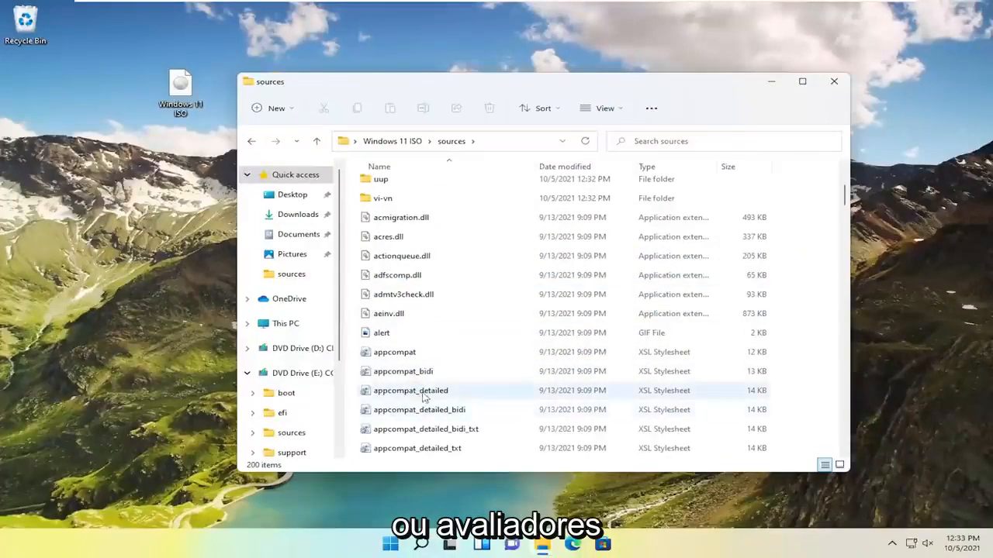
{"action": "scroll", "coordinate": [423, 391], "scroll_direction": "down", "scroll_amount": 1}
{"action": "scroll", "coordinate": [424, 394], "scroll_direction": "down", "scroll_amount": 1}
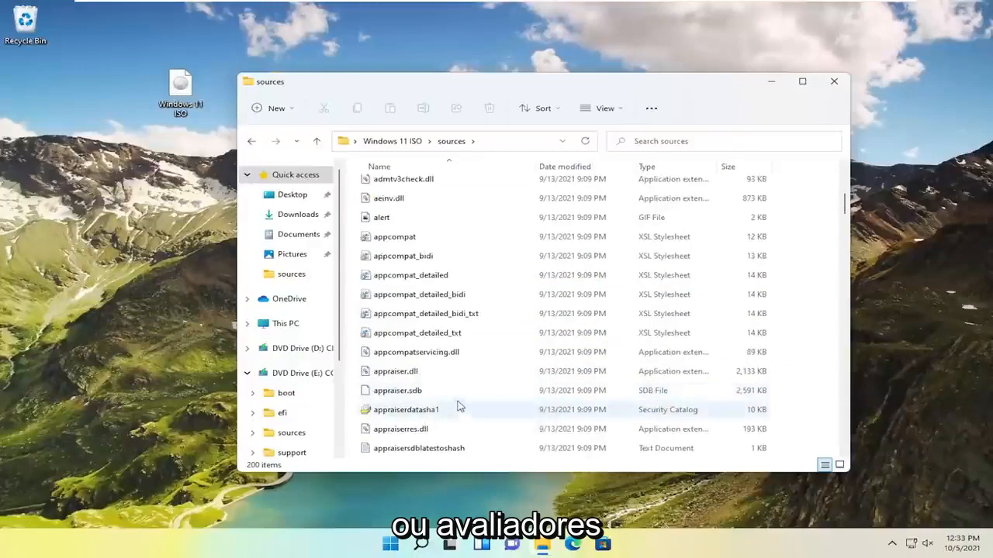
{"action": "left_click", "coordinate": [419, 436]}
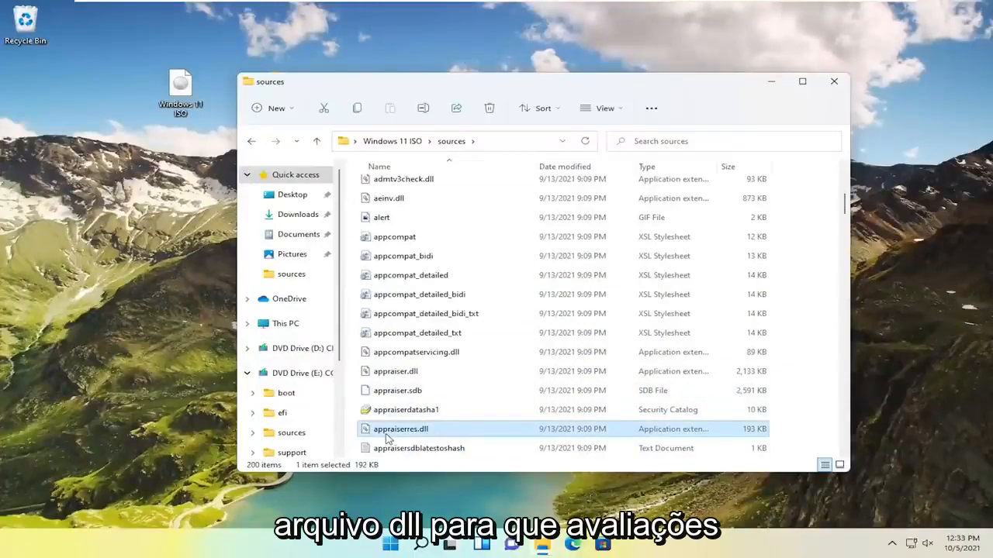
- Open appraiserres.dll from the sources folder with Notepad
{"action": "mouse_move", "coordinate": [394, 437]}
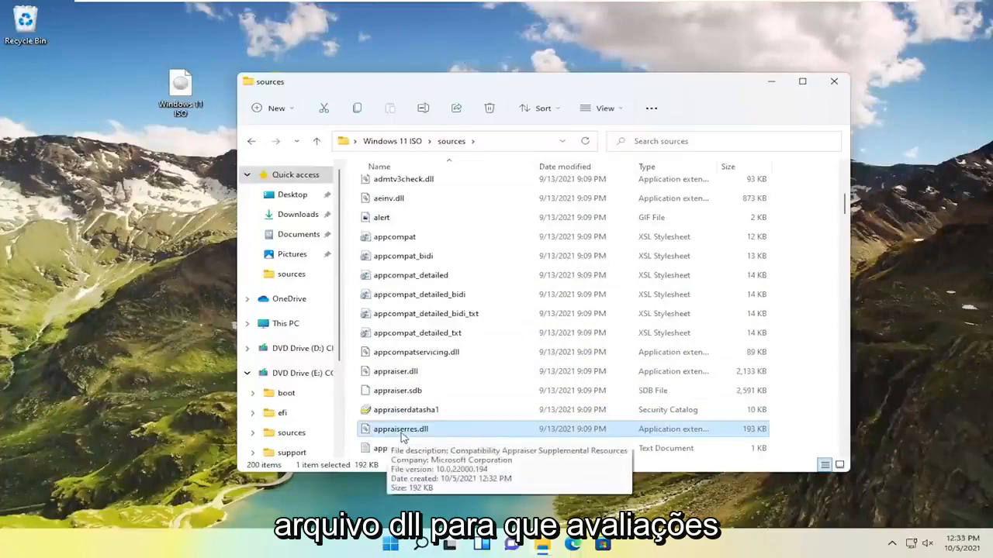
{"action": "right_click", "coordinate": [411, 433]}
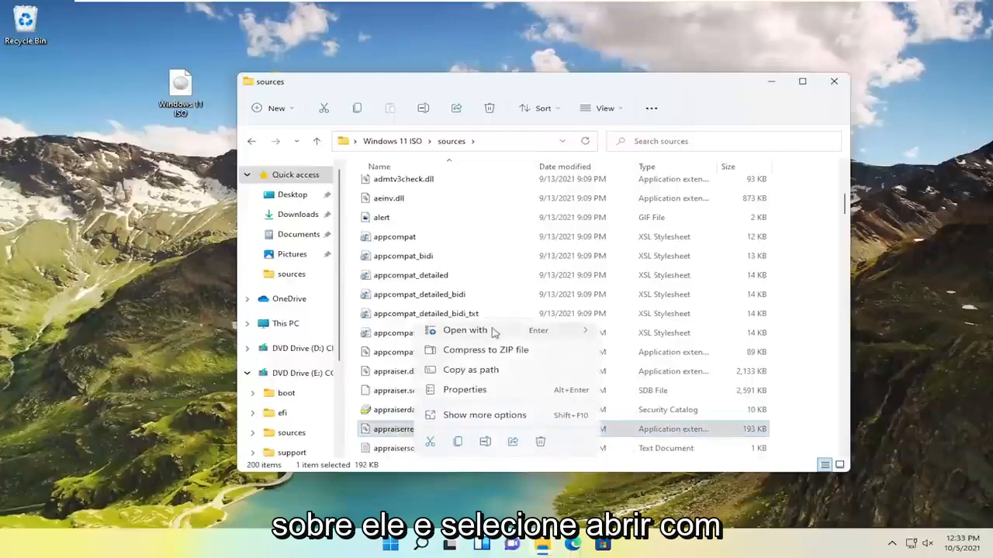
{"action": "mouse_move", "coordinate": [482, 334]}
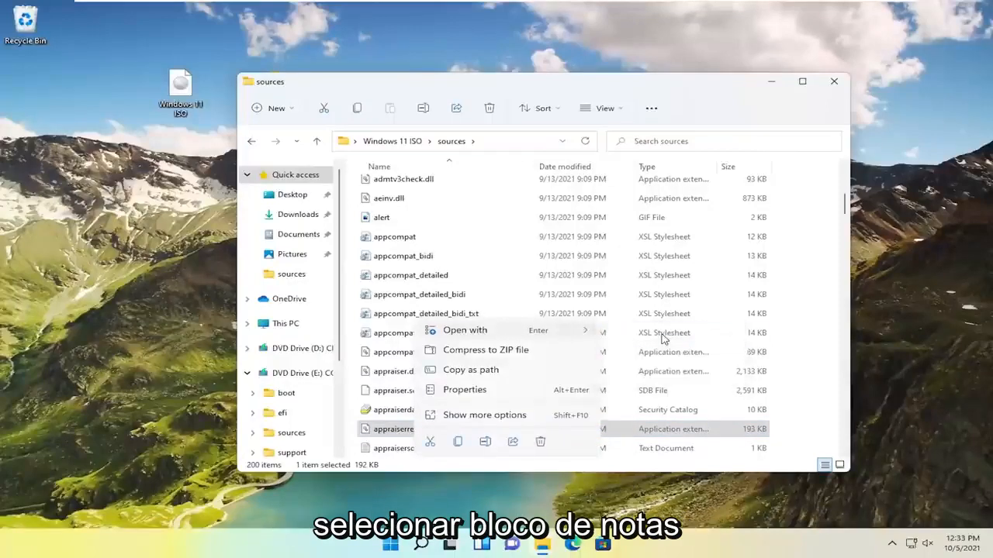
{"action": "left_click", "coordinate": [642, 332]}
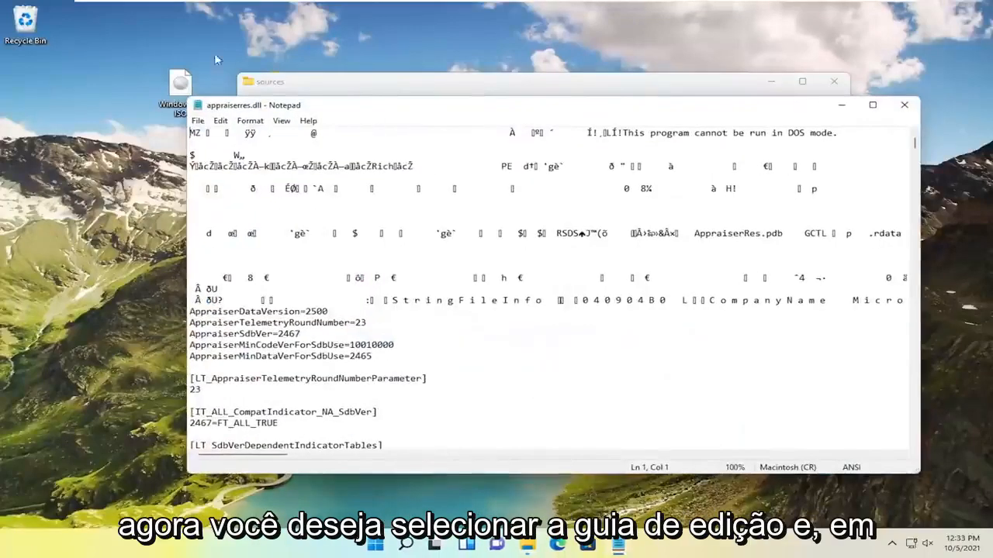
- Find "TPM" in the file and delete the [FT_ALL_AssetTypesForTpmVersion] line, the AssetType line below it and the leftover blank lines
{"action": "left_click", "coordinate": [220, 120]}
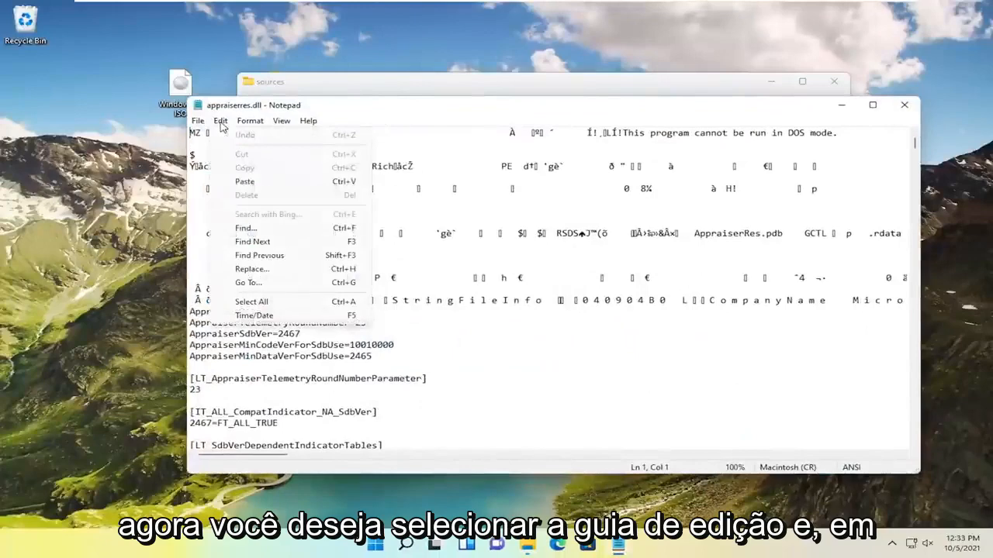
{"action": "left_click", "coordinate": [245, 229]}
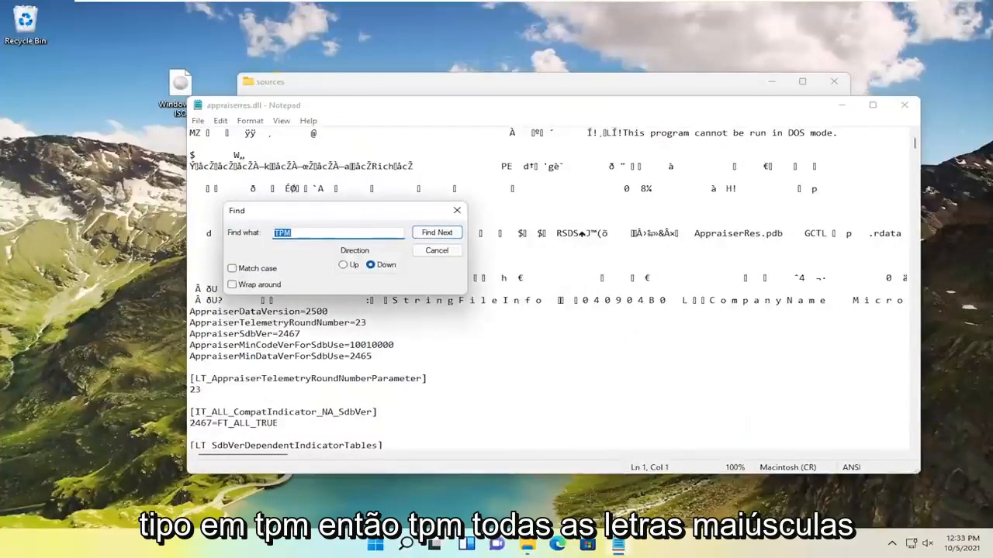
{"action": "type", "text": "T"}
{"action": "left_click", "coordinate": [439, 233]}
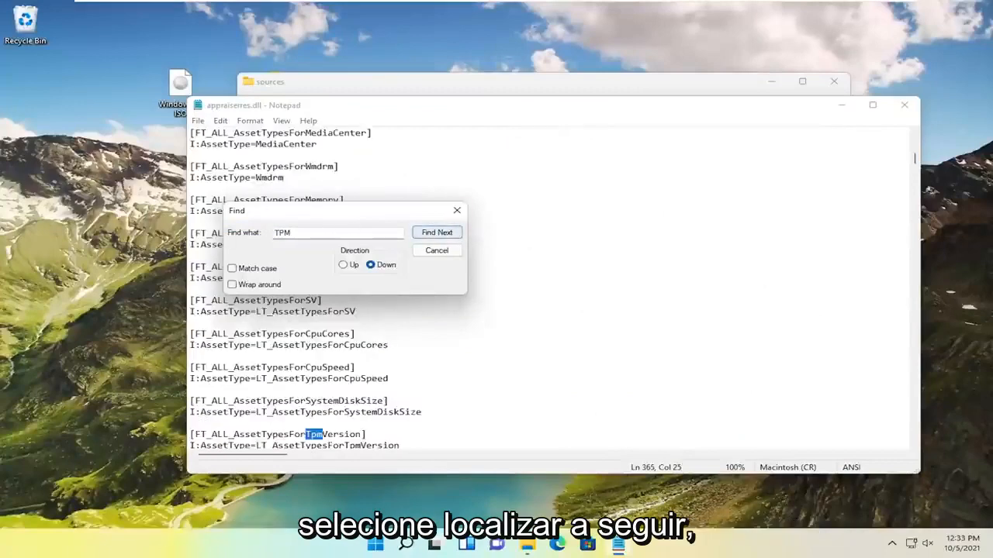
{"action": "scroll", "coordinate": [549, 289], "scroll_direction": "down", "scroll_amount": 1}
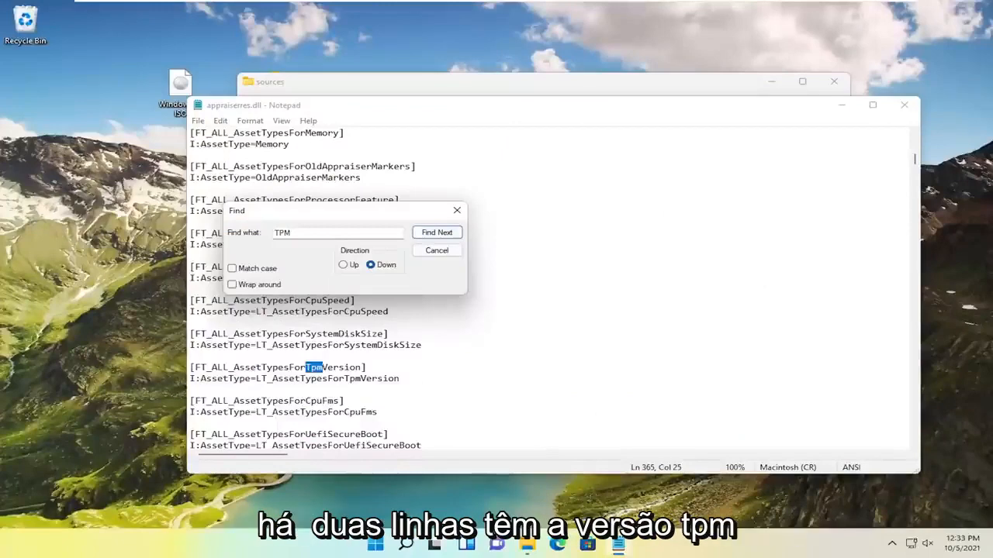
{"action": "left_click_drag", "start_coordinate": [401, 379], "coordinate": [196, 367]}
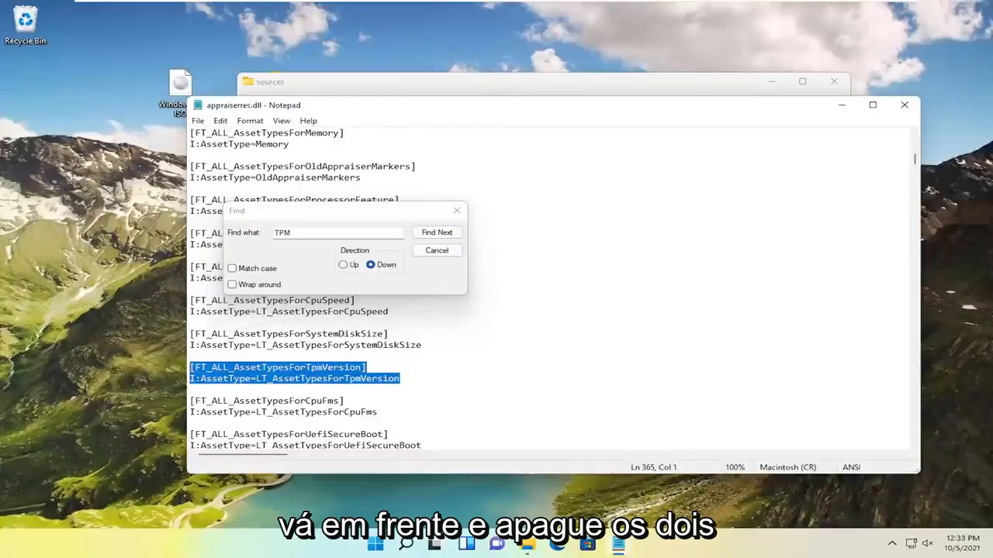
{"action": "key", "text": "Delete"}
{"action": "key", "text": "BackSpace"}
{"action": "key", "text": "BackSpace"}
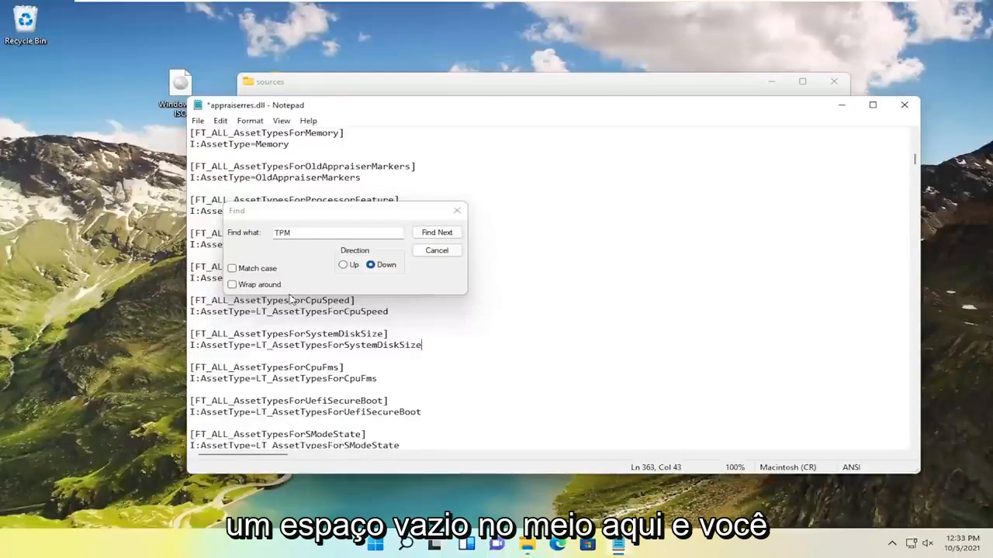
- Find the next "TPM" match and delete the E:DT_ALL_TPM_TpmVersionBlockingSV=TRUE line under [FT_ANY_SubBucket_124], including its leftover blank line
{"action": "left_click_drag", "start_coordinate": [348, 214], "coordinate": [585, 262]}
{"action": "left_click", "coordinate": [668, 279]}
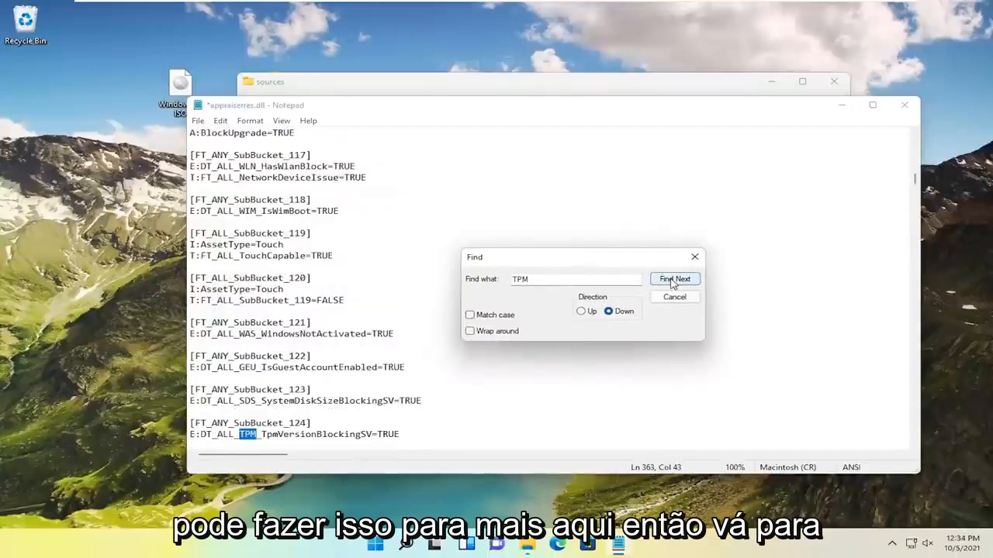
{"action": "scroll", "coordinate": [387, 295], "scroll_direction": "down", "scroll_amount": 1}
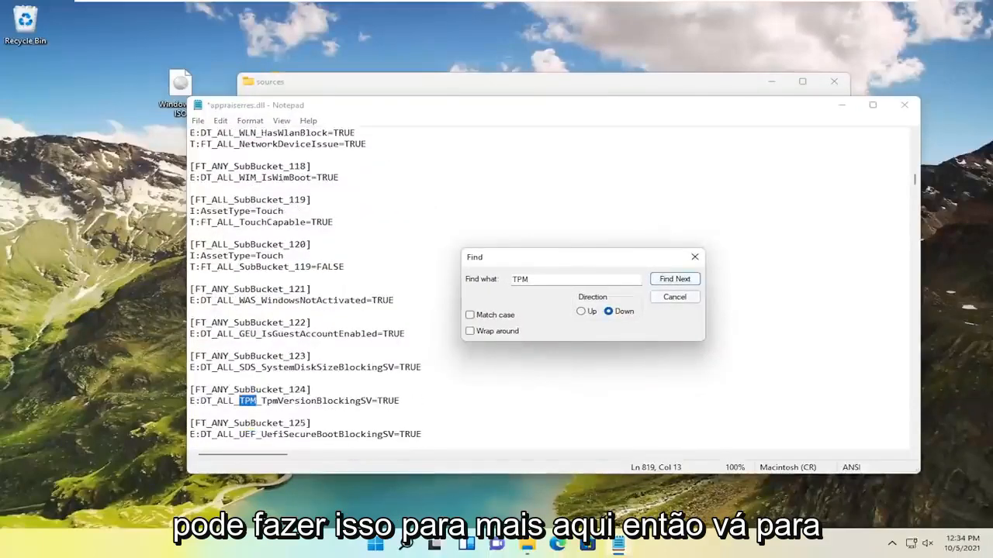
{"action": "left_click_drag", "start_coordinate": [191, 401], "coordinate": [401, 401]}
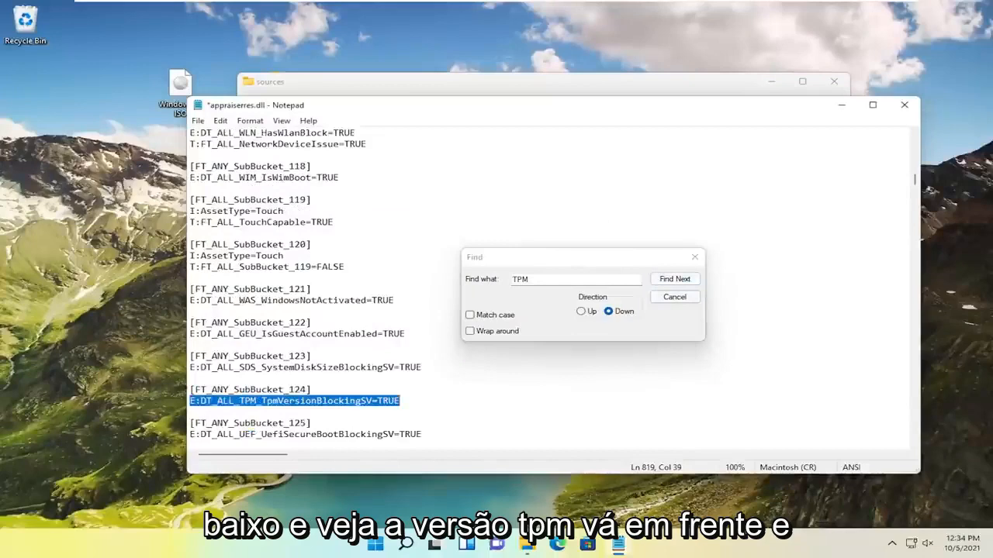
{"action": "key", "text": "BackSpace"}
{"action": "key", "text": "BackSpace"}
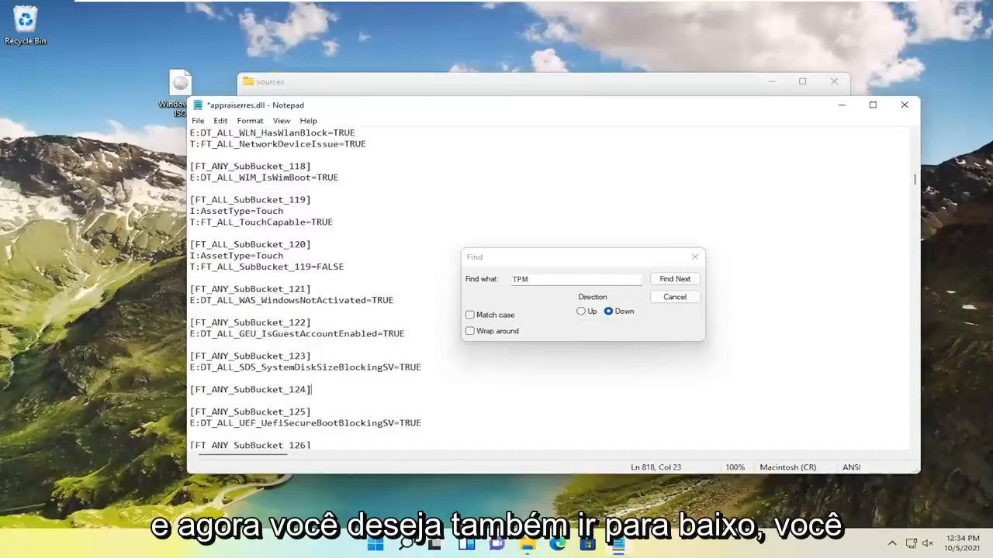
- Delete the E:DT_ALL_UEF_UefiSecureBootBlockingSV=TRUE line under [FT_ANY_SubBucket_125] and the extra blank line it leaves
{"action": "scroll", "coordinate": [233, 221], "scroll_direction": "down", "scroll_amount": 1}
{"action": "left_click", "coordinate": [267, 389]}
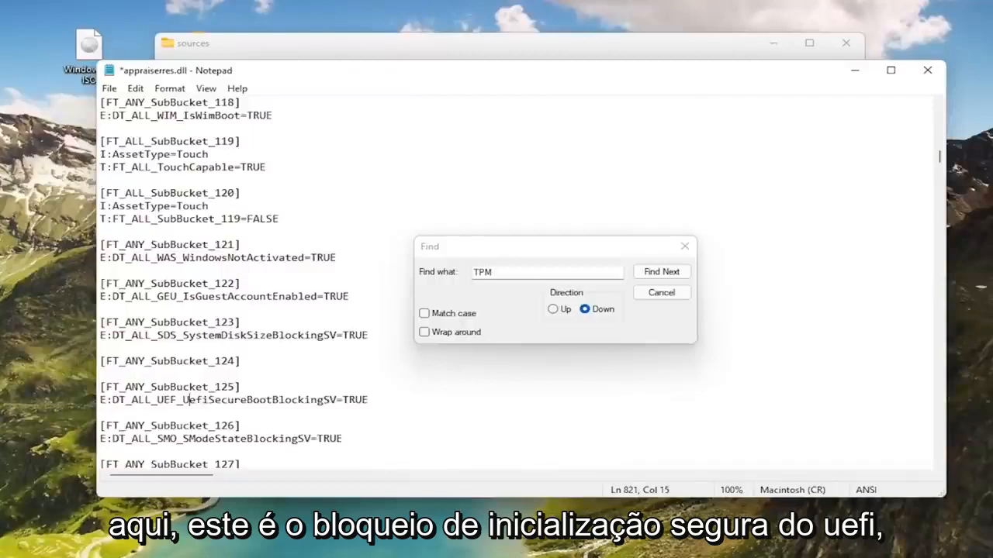
{"action": "double_click", "coordinate": [280, 400]}
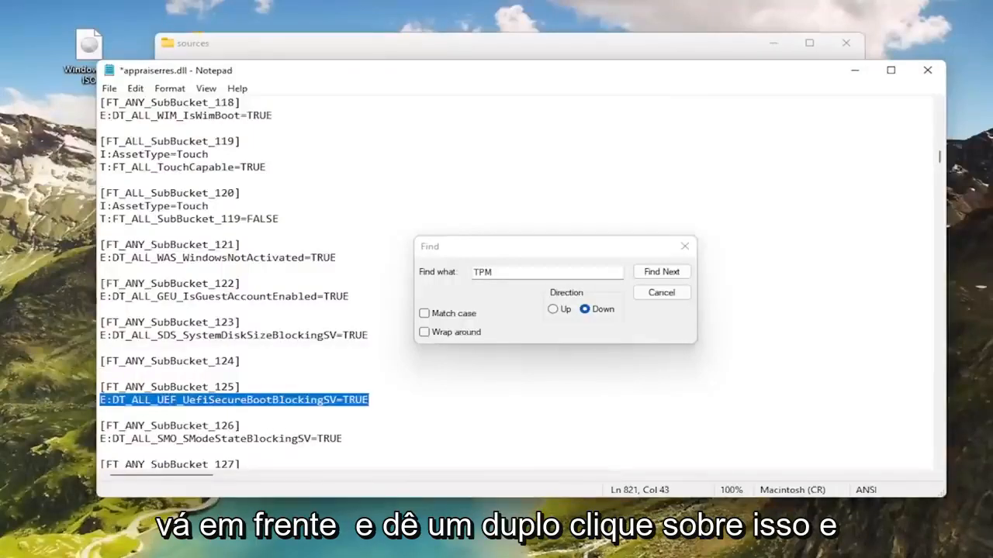
{"action": "key", "text": "Delete"}
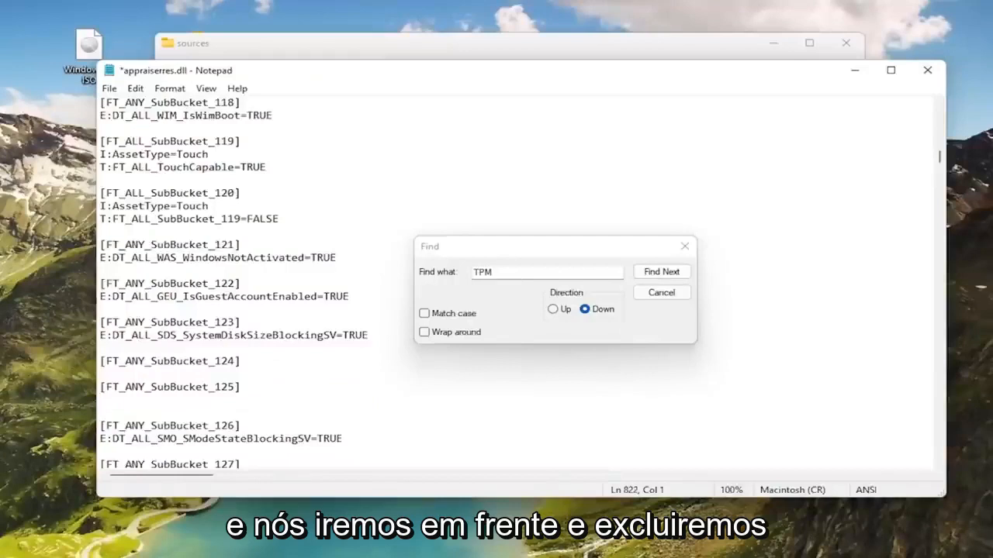
{"action": "key", "text": "BackSpace"}
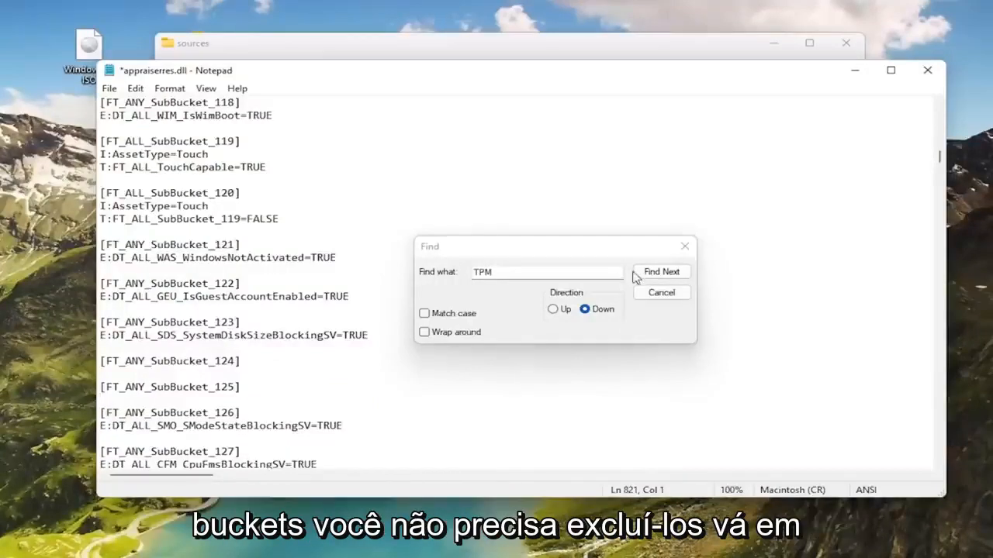
- Find the next "TPM" match and delete the [FT_ALL_CompatMarker_BlockedByTpmVersion] line
{"action": "left_click", "coordinate": [659, 272]}
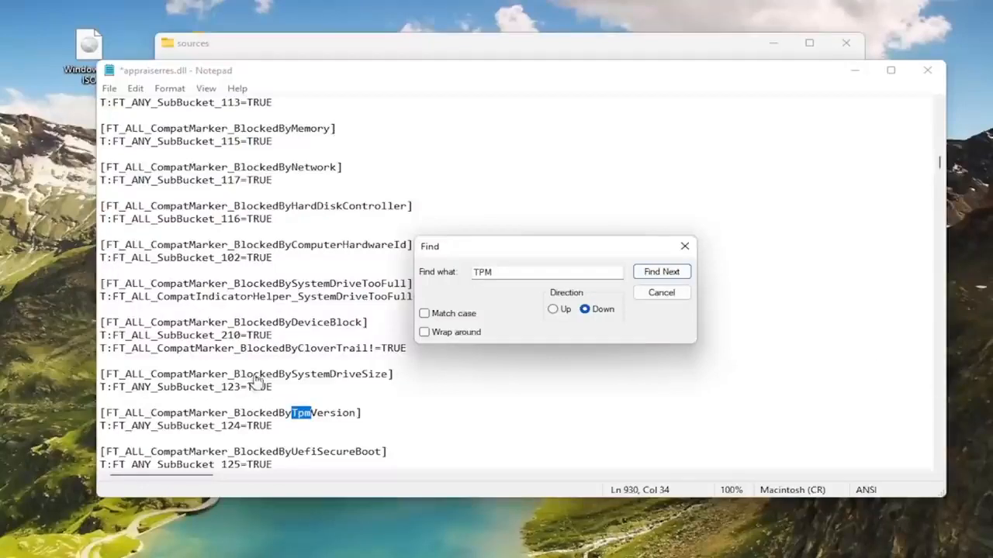
{"action": "triple_click", "coordinate": [256, 413]}
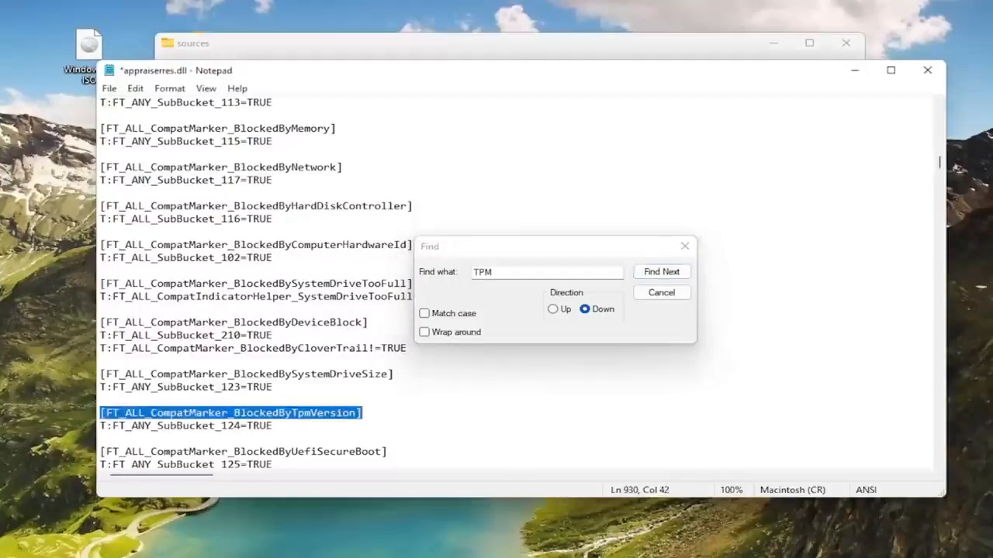
{"action": "key", "text": "Delete"}
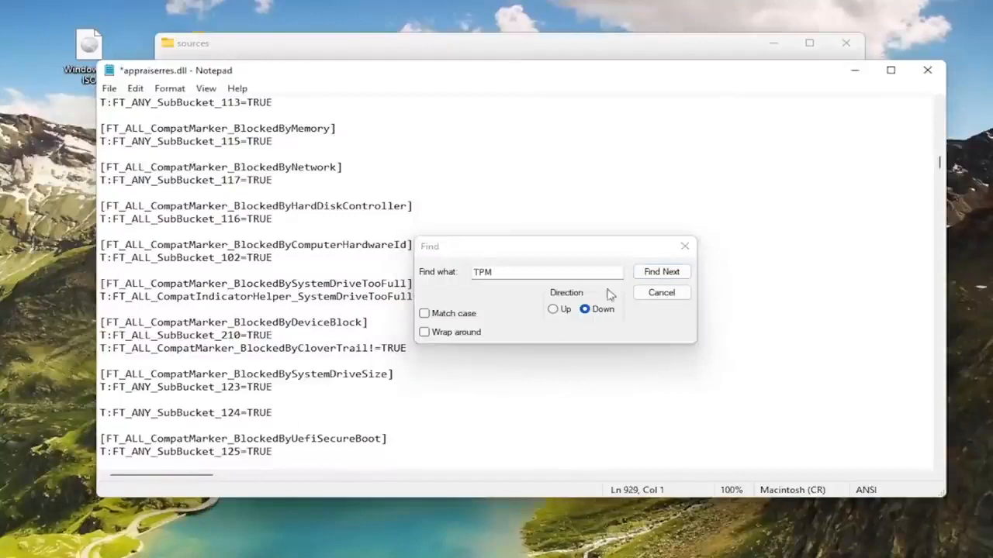
- Find and delete the TpmVersion entries in the [LT_AssetTypesForSetupSystemScan] list and in the next list that contains one
{"action": "left_click", "coordinate": [660, 273]}
{"action": "left_click", "coordinate": [661, 273]}
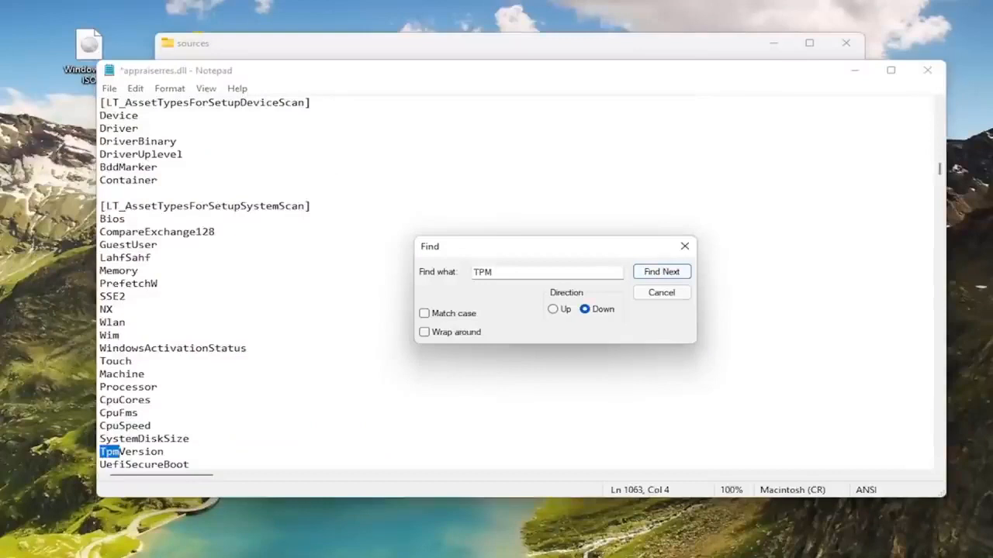
{"action": "double_click", "coordinate": [147, 453]}
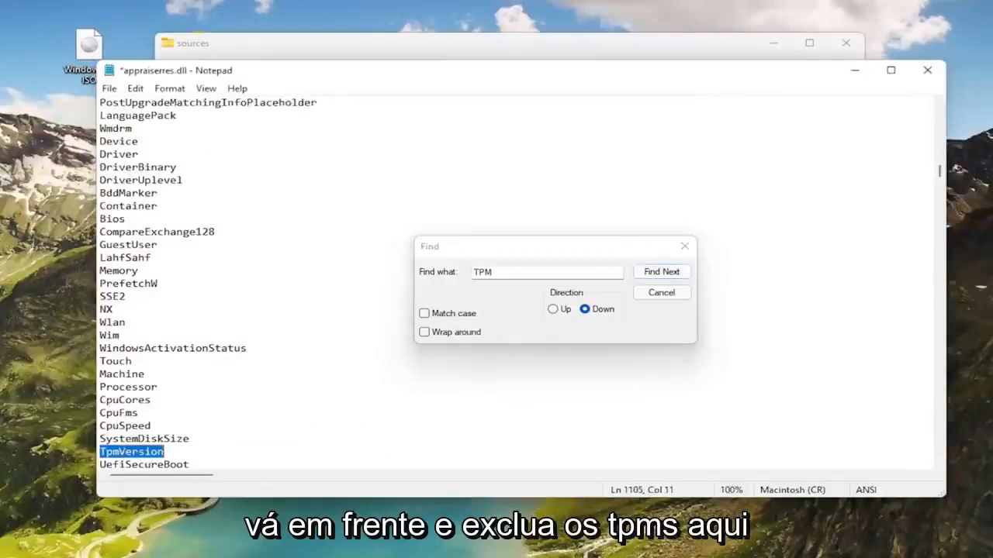
{"action": "key", "text": "Delete"}
{"action": "key", "text": "BackSpace"}
- Find the next "TPM" match and delete the TpmVersion entry from the [LT_AssetTypesForSV] list
{"action": "left_click", "coordinate": [647, 271]}
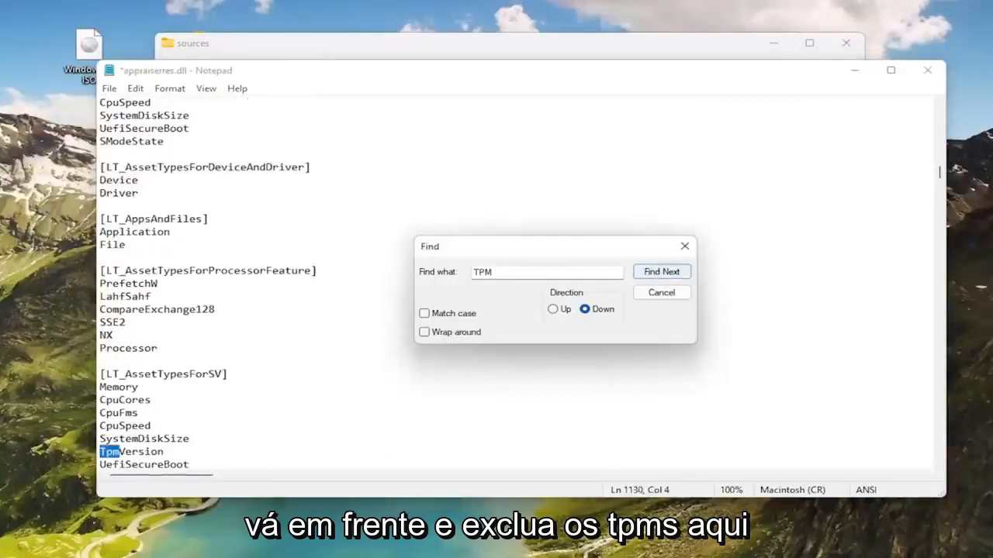
{"action": "double_click", "coordinate": [145, 452]}
{"action": "key", "text": "Delete"}
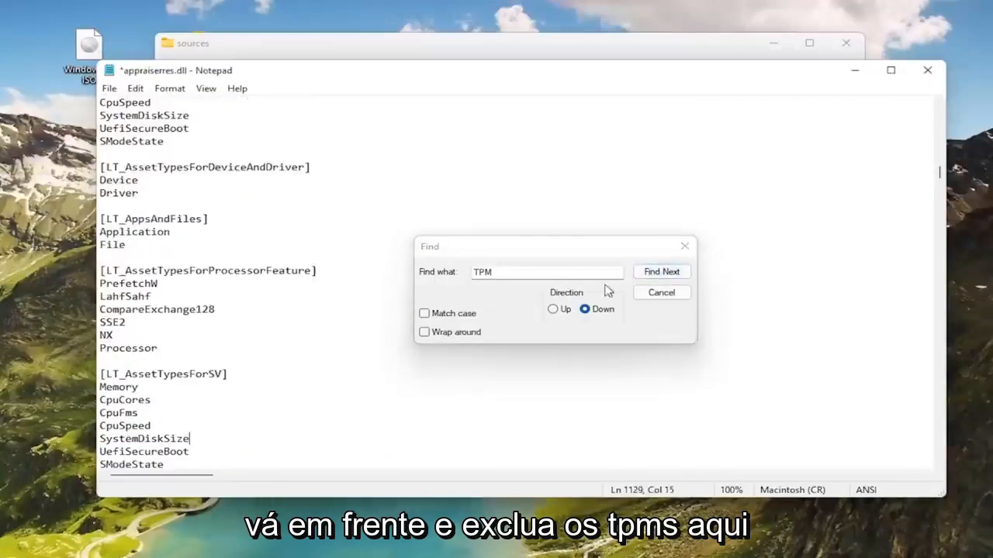
- Find the [LT_AssetTypesForTpmVersion] section and delete its heading, the TpmVersion line below it and the leftover blank lines
{"action": "left_click", "coordinate": [666, 273]}
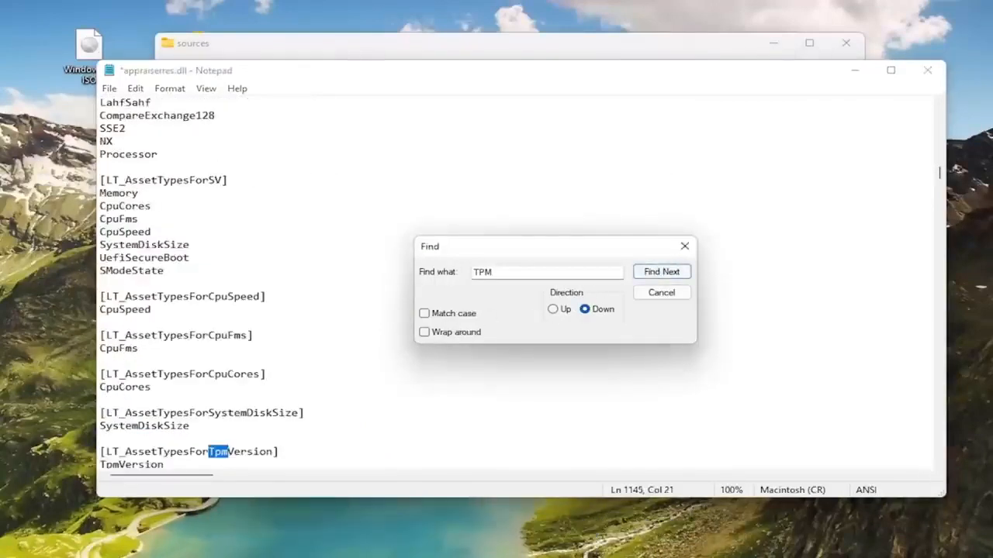
{"action": "scroll", "coordinate": [512, 284], "scroll_direction": "down", "scroll_amount": 2}
{"action": "left_click", "coordinate": [139, 387]}
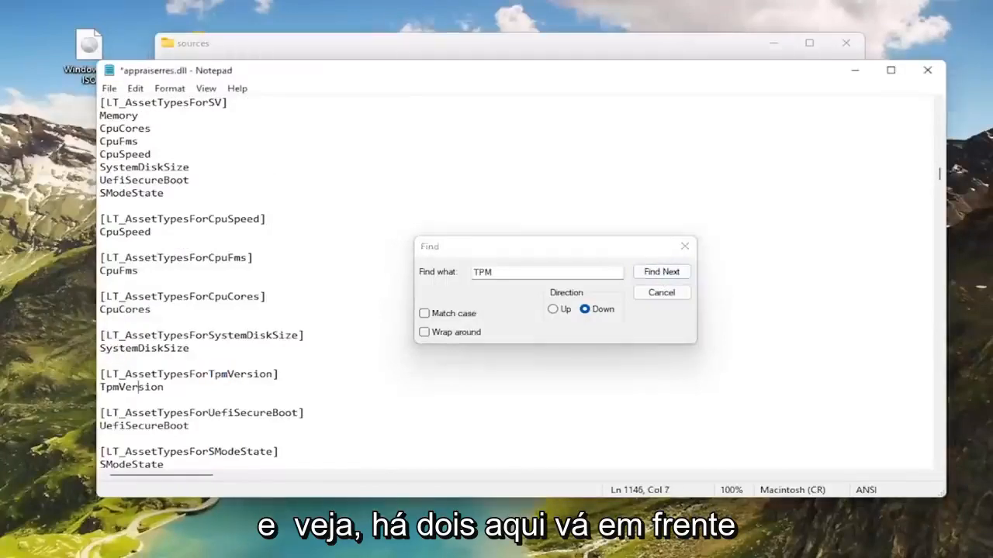
{"action": "left_click_drag", "start_coordinate": [165, 387], "coordinate": [101, 374]}
{"action": "key", "text": "BackSpace"}
{"action": "key", "text": "BackSpace"}
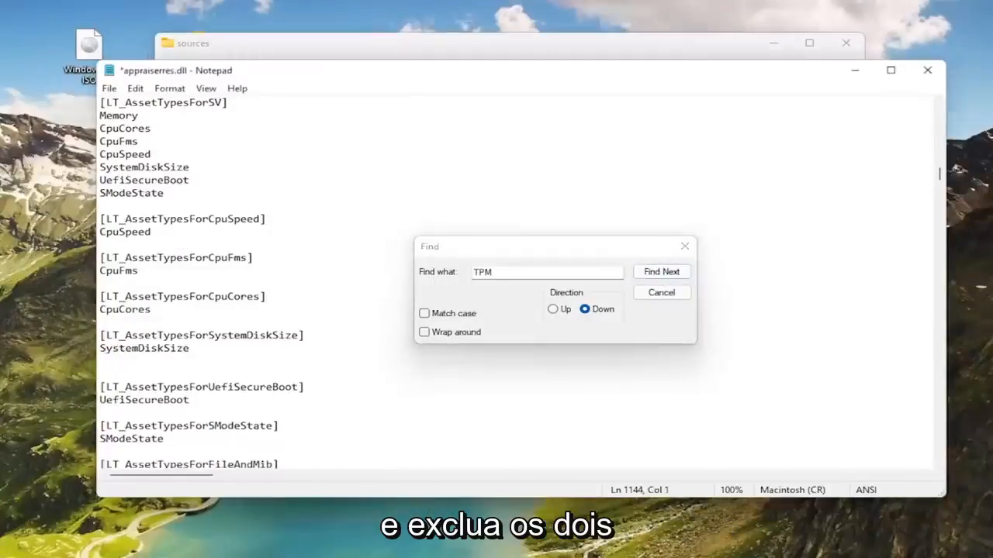
{"action": "key", "text": "BackSpace"}
- Find the next "TPM" match and delete the TpmVersion entry with its blank line from the [LT_AssetTypesForBlockingSystem] list
{"action": "left_click", "coordinate": [659, 274]}
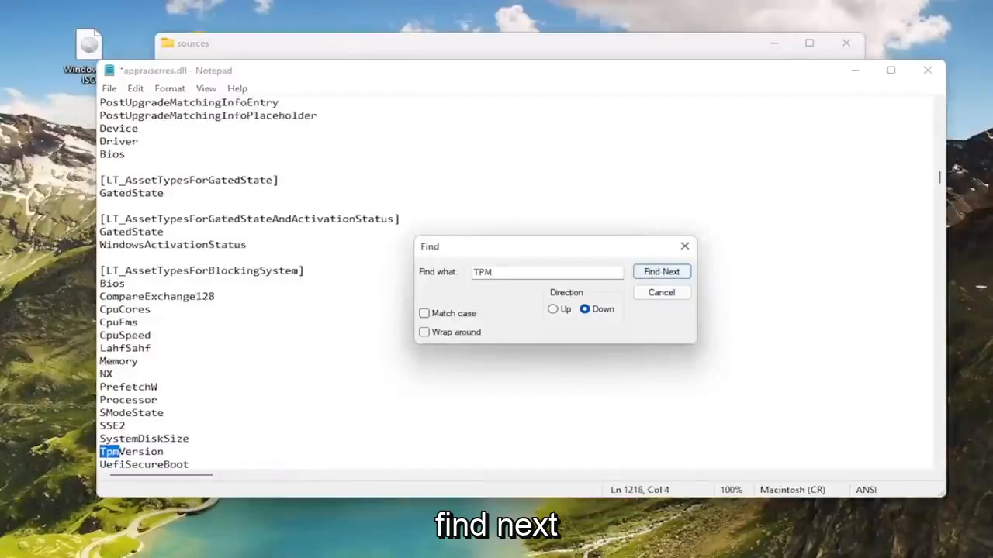
{"action": "scroll", "coordinate": [388, 326], "scroll_direction": "down", "scroll_amount": 2}
{"action": "double_click", "coordinate": [134, 375]}
{"action": "key", "text": "BackSpace"}
{"action": "key", "text": "BackSpace"}
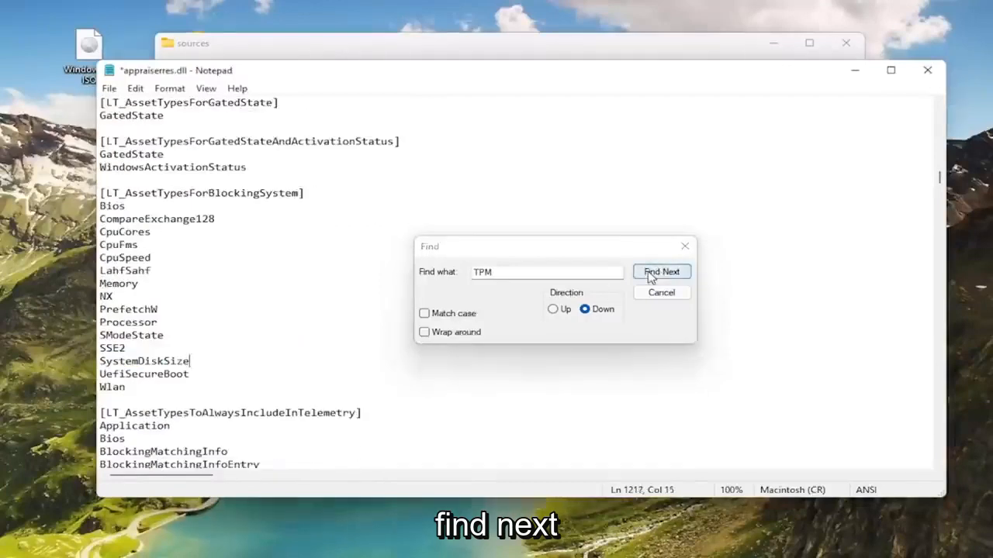
{"action": "key", "text": "Return"}
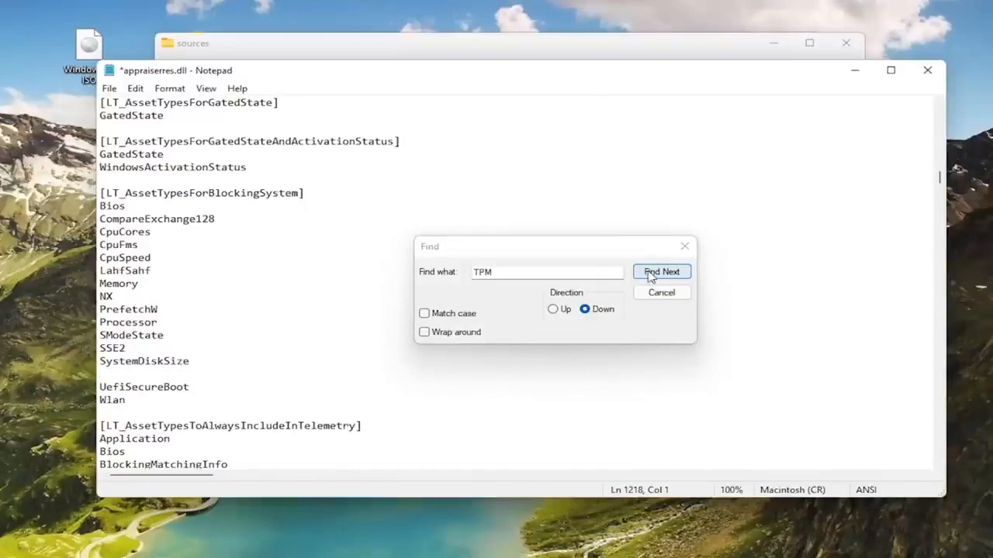
{"action": "key", "text": "ctrl+z"}
{"action": "key", "text": "ctrl+z"}
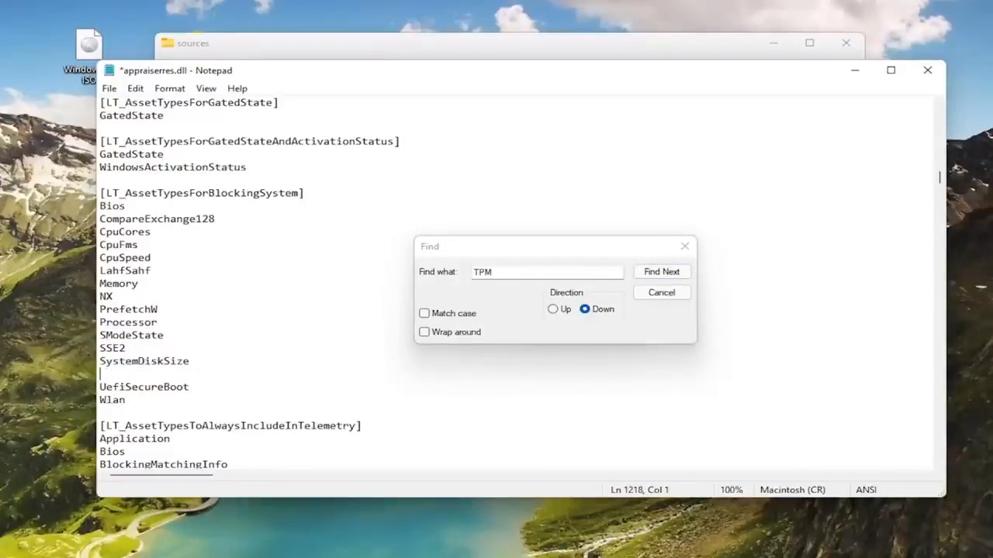
{"action": "key", "text": "BackSpace"}
- Find the next "TPM" match and delete the TpmVersion entry with its blank line from the [LT_AssetTypesToAlwaysIncludeInTelemetry] list
{"action": "left_click", "coordinate": [647, 275]}
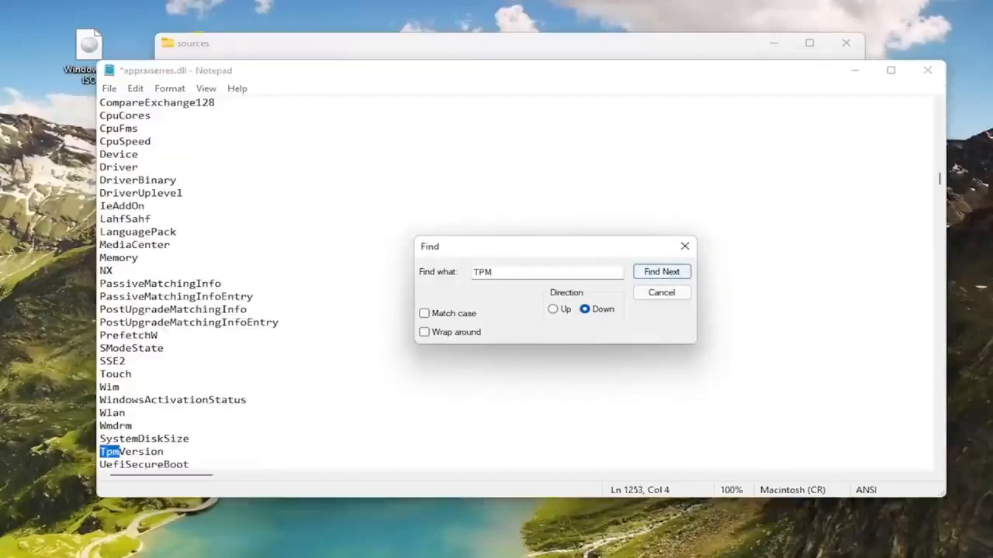
{"action": "double_click", "coordinate": [131, 452]}
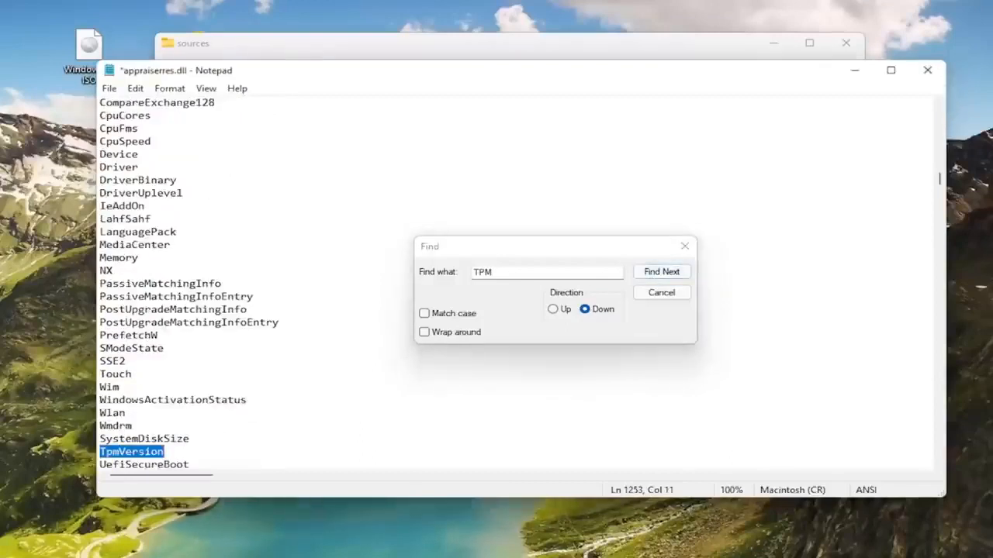
{"action": "key", "text": "BackSpace"}
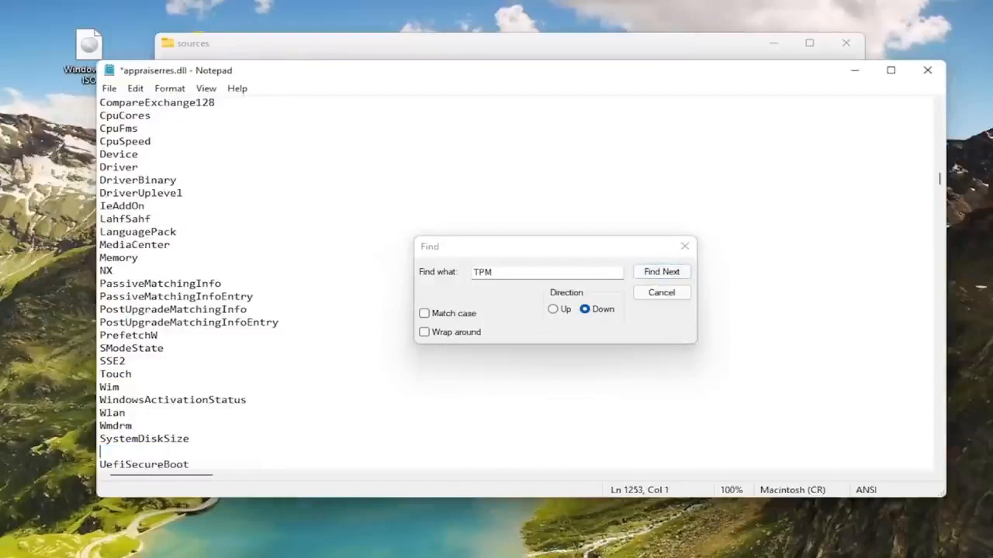
{"action": "key", "text": "BackSpace"}
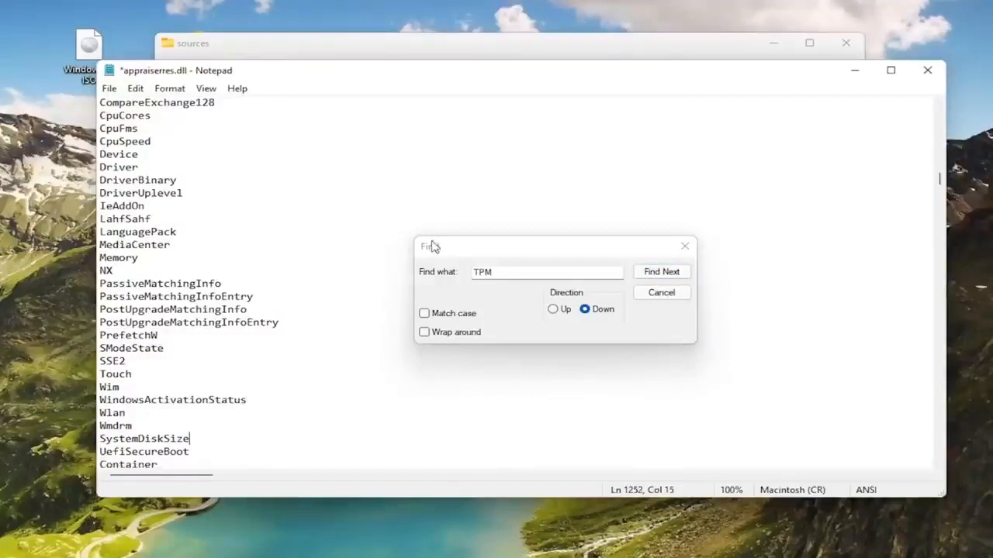
- Find the next "TPM" match and delete the TPM=FT_ALL_AssetTypesForTpmVersion line from the [MT_FilterAbbreviations] section
{"action": "left_click", "coordinate": [533, 271]}
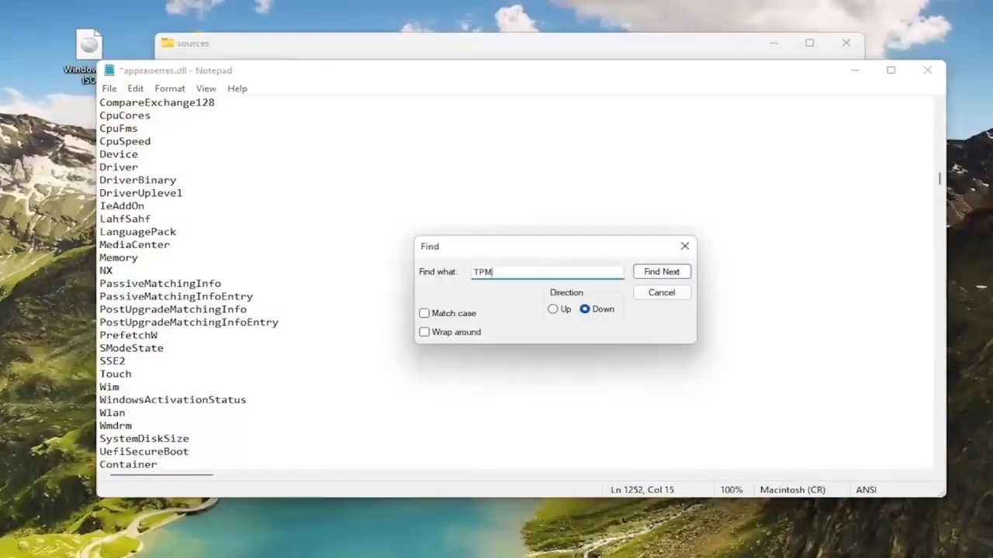
{"action": "key", "text": "Return"}
{"action": "left_click", "coordinate": [202, 452]}
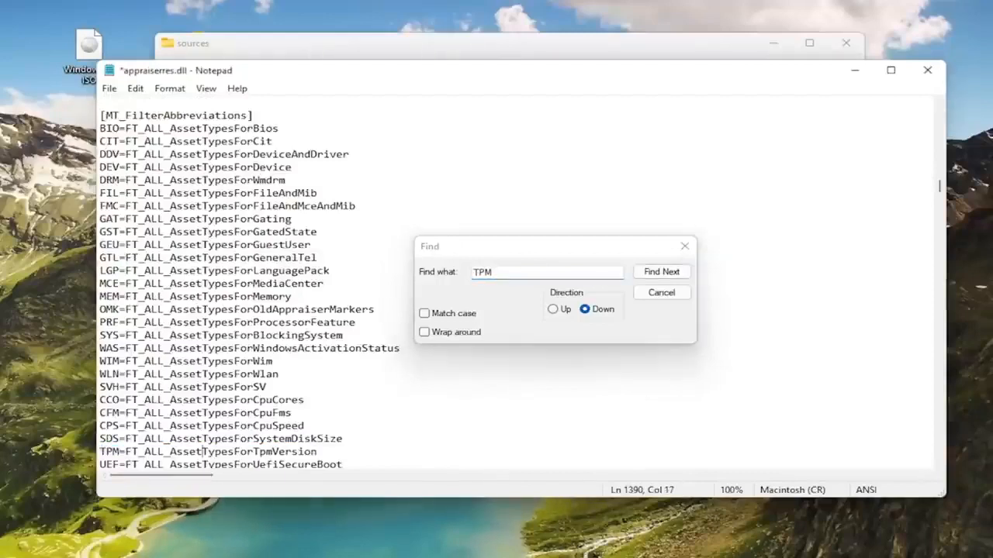
{"action": "double_click", "coordinate": [201, 452]}
{"action": "key", "text": "BackSpace"}
{"action": "key", "text": "BackSpace"}
- Find the next "TPM" match and delete the TpmVersion=I:AssetType line between SystemDiskSize and UefiSecureBoot
{"action": "left_click", "coordinate": [495, 288]}
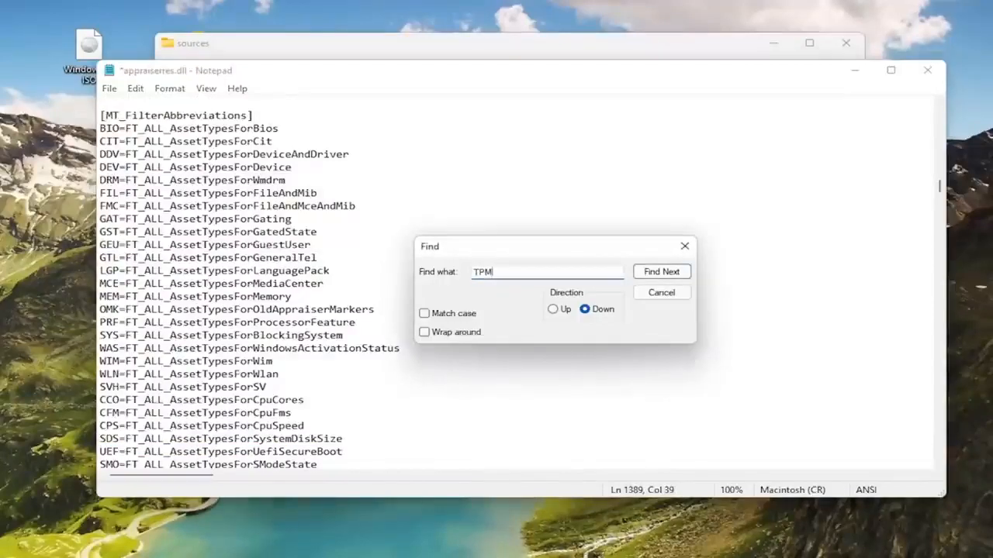
{"action": "key", "text": "Return"}
{"action": "double_click", "coordinate": [189, 452]}
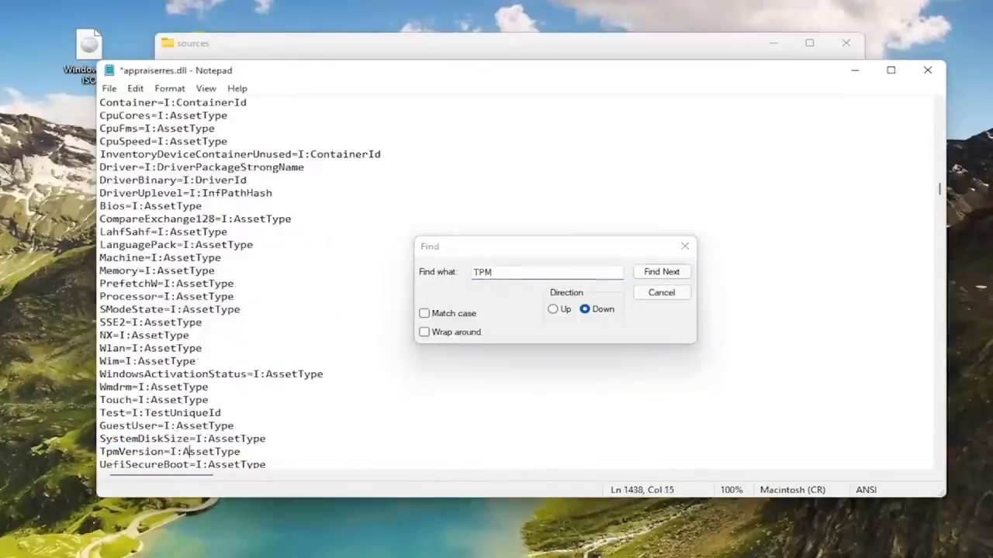
{"action": "double_click", "coordinate": [188, 453]}
{"action": "key", "text": "BackSpace"}
{"action": "key", "text": "BackSpace"}
- Find the next "TPM" match and delete the T:DT_ALL_TPM_TpmVersionBlockingSVSetup=TRUE line with its blank line from the [DT_ANY_SVH_BlockingSV] section
{"action": "left_click", "coordinate": [496, 285]}
{"action": "key", "text": "Return"}
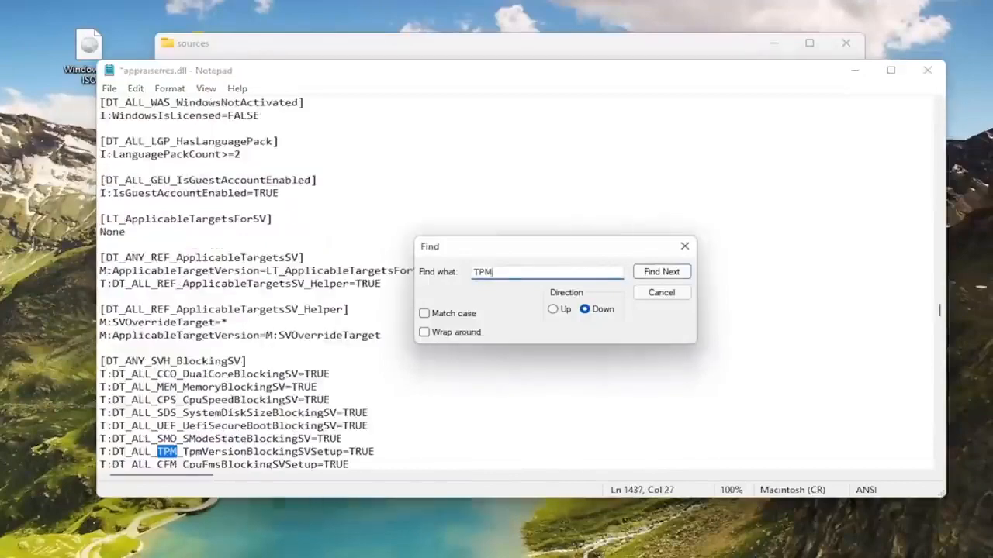
{"action": "triple_click", "coordinate": [188, 452]}
{"action": "key", "text": "BackSpace"}
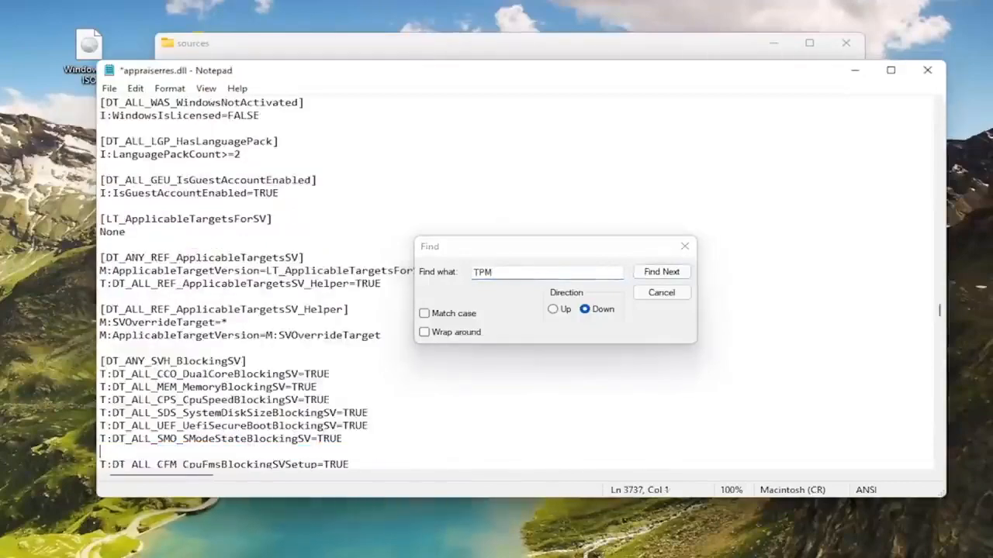
{"action": "key", "text": "BackSpace"}
- Find the next "TPM" match and delete the [LT_TpmInvalidStates] header line
{"action": "left_click", "coordinate": [474, 289]}
{"action": "key", "text": "Return"}
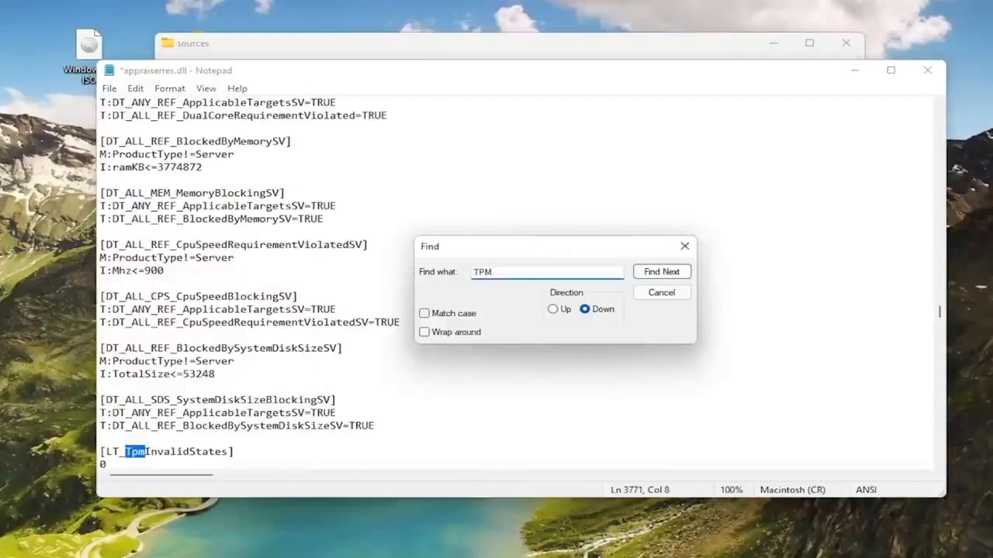
{"action": "scroll", "coordinate": [297, 283], "scroll_direction": "down", "scroll_amount": 1}
{"action": "triple_click", "coordinate": [179, 413]}
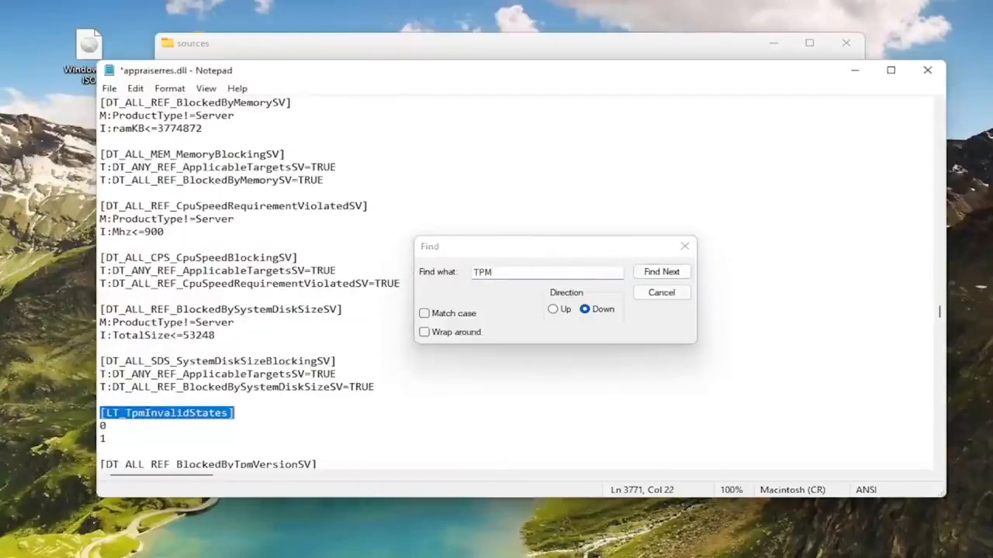
{"action": "left_click", "coordinate": [162, 414]}
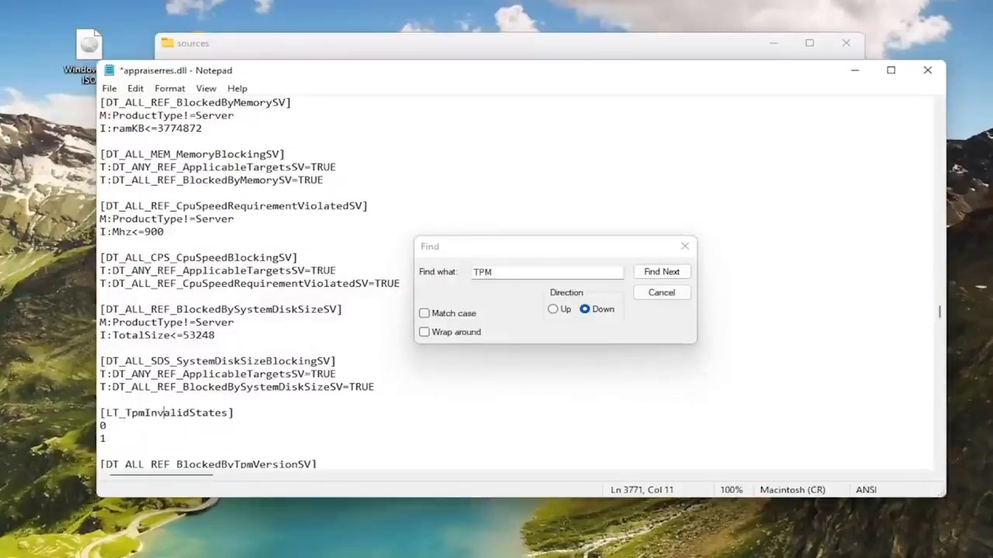
{"action": "left_click_drag", "start_coordinate": [234, 413], "coordinate": [100, 413]}
{"action": "key", "text": "BackSpace"}
{"action": "key", "text": "BackSpace"}
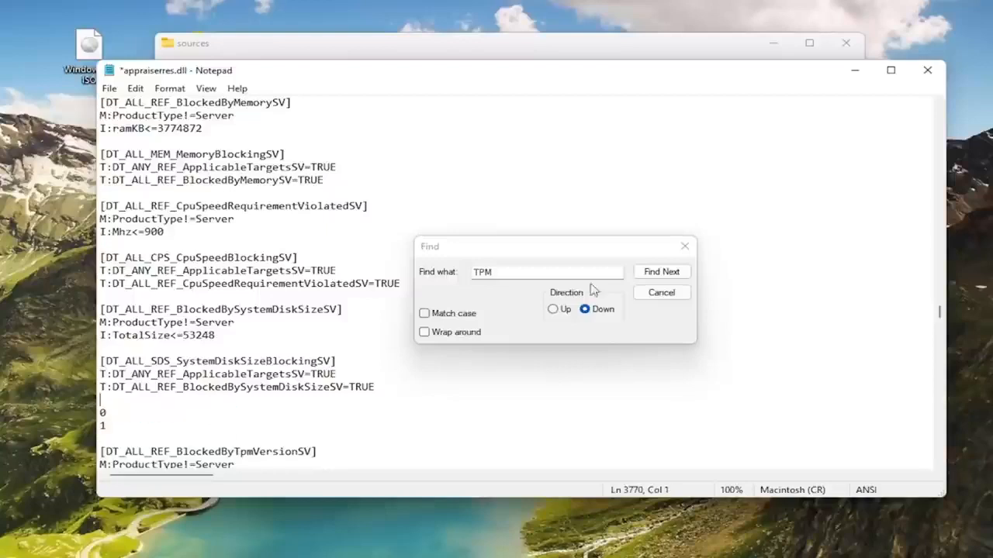
- Find the next "TPM" matches and delete the [DT_ALL_REF_BlockedByTpmVersionSV] header and its I:TpmVersionInfo=LT_TpmInvalidStates line
{"action": "left_click", "coordinate": [661, 273]}
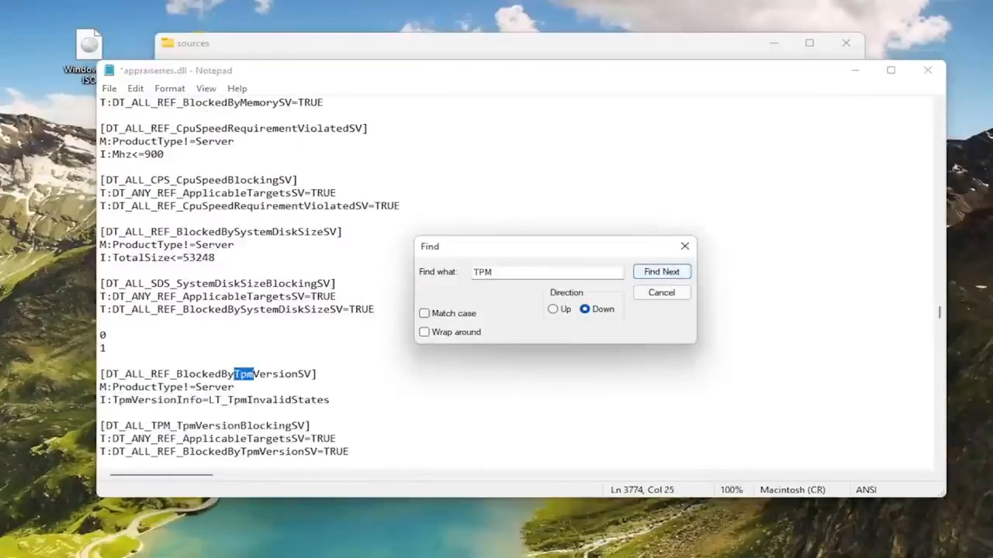
{"action": "left_click", "coordinate": [228, 374]}
{"action": "double_click", "coordinate": [228, 374]}
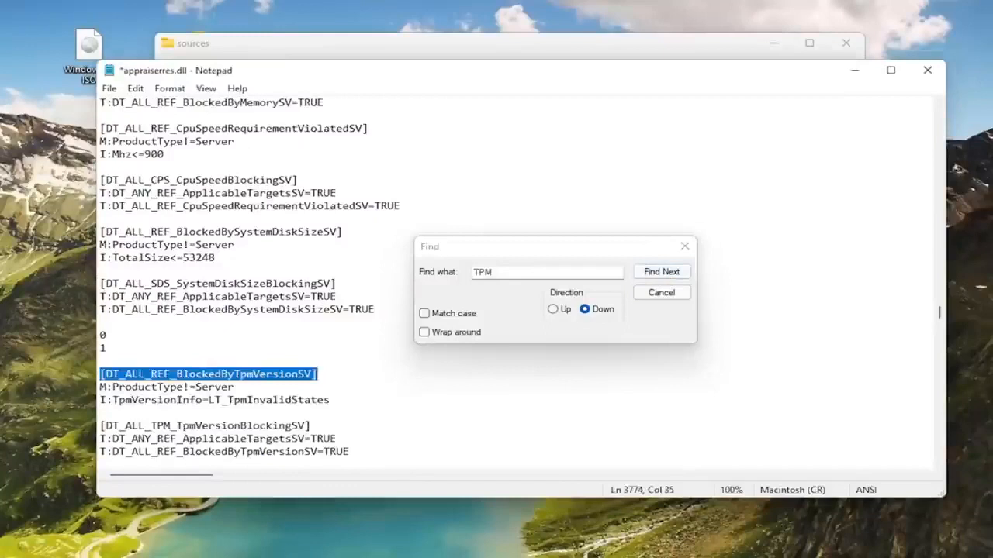
{"action": "key", "text": "BackSpace"}
{"action": "key", "text": "BackSpace"}
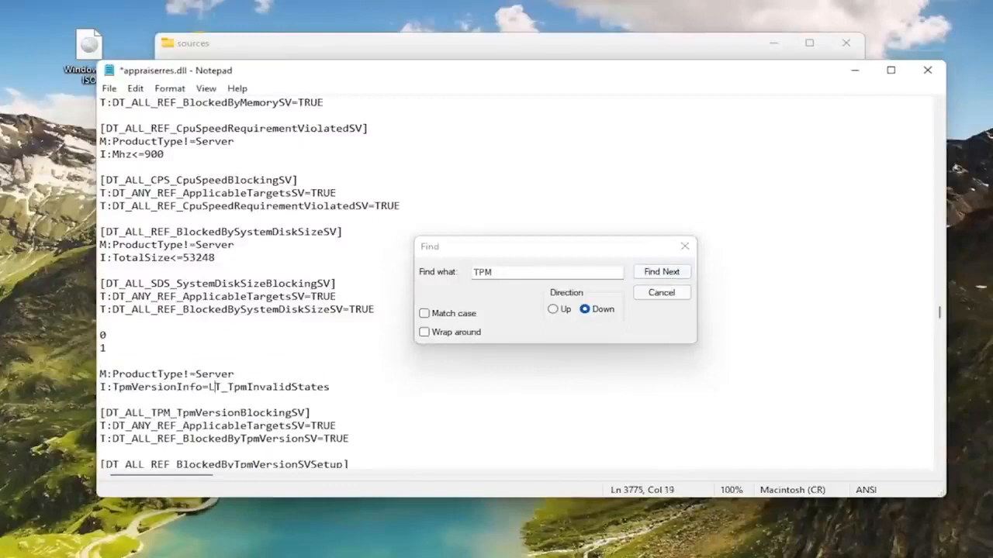
{"action": "double_click", "coordinate": [210, 387]}
{"action": "key", "text": "BackSpace"}
{"action": "key", "text": "BackSpace"}
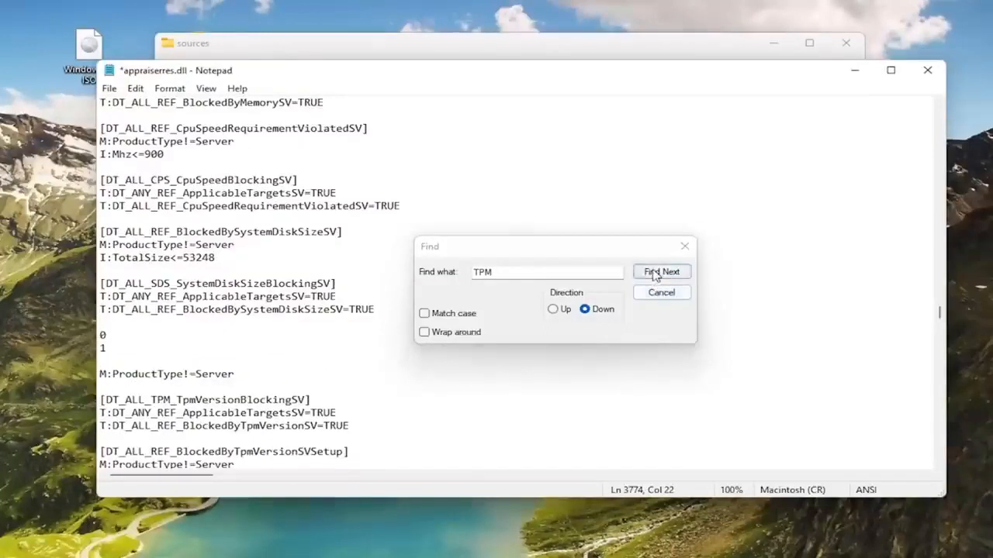
- Find the next "TPM" matches and delete the [DT_ALL_TPM_TpmVersionBlockingSV] header and its T:DT_ALL_REF_BlockedByTpmVersionSV=TRUE line
{"action": "left_click", "coordinate": [657, 276]}
{"action": "left_click", "coordinate": [278, 400]}
{"action": "double_click", "coordinate": [278, 401]}
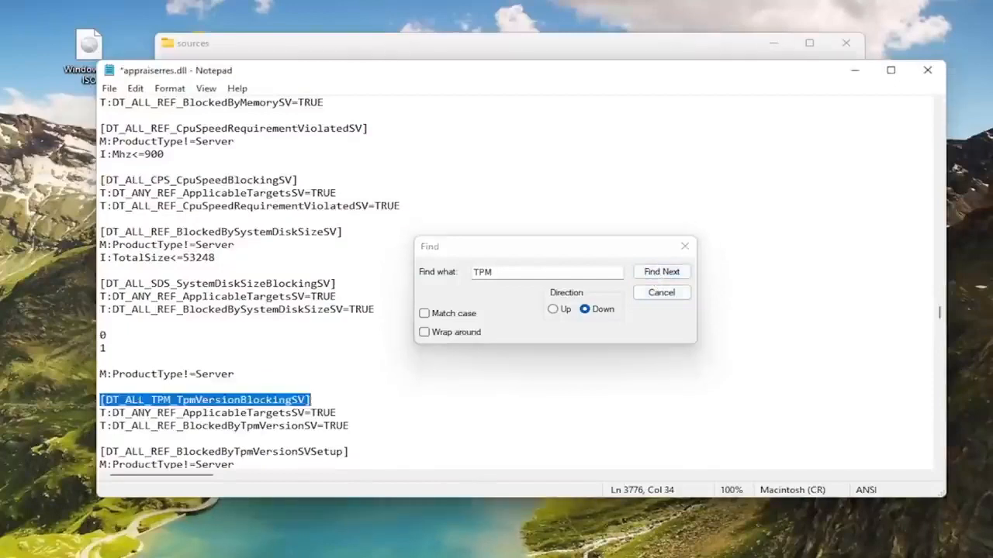
{"action": "key", "text": "BackSpace"}
{"action": "key", "text": "BackSpace"}
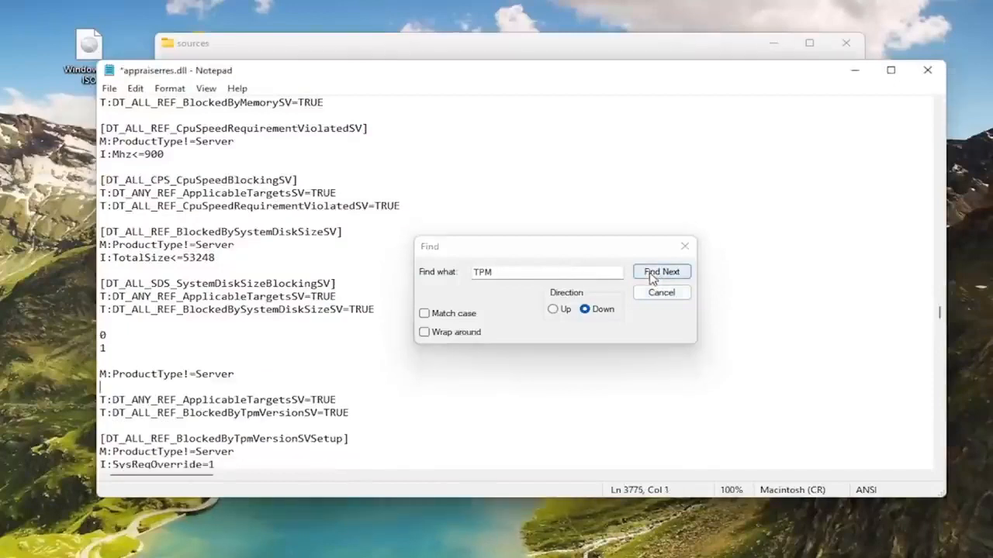
{"action": "left_click", "coordinate": [650, 274]}
{"action": "double_click", "coordinate": [259, 413]}
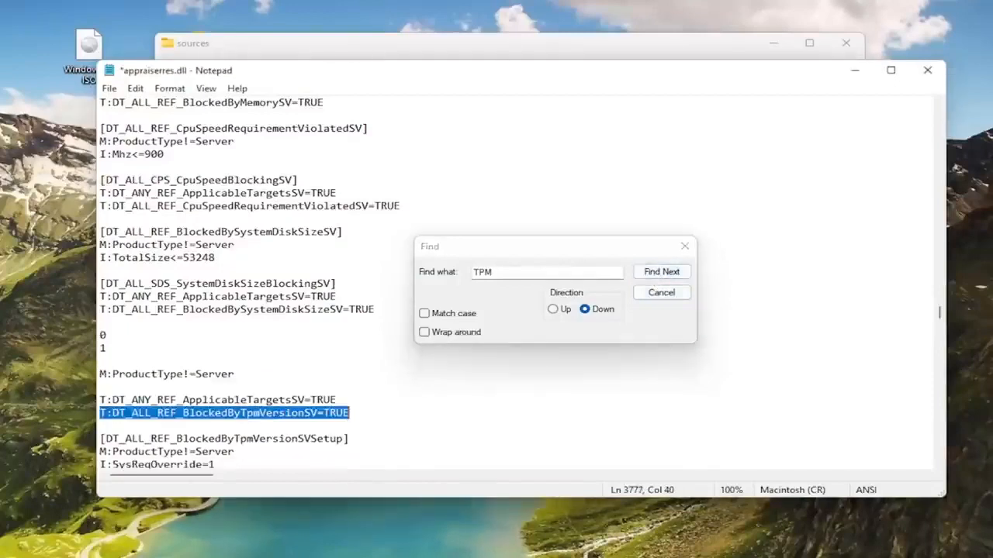
{"action": "key", "text": "BackSpace"}
{"action": "key", "text": "BackSpace"}
- Find the next "TPM" matches and delete the [DT_ALL_REF_BlockedByTpmVersionSVSetup] header and its I:TpmVersionInfo=0 line
{"action": "left_click", "coordinate": [660, 271]}
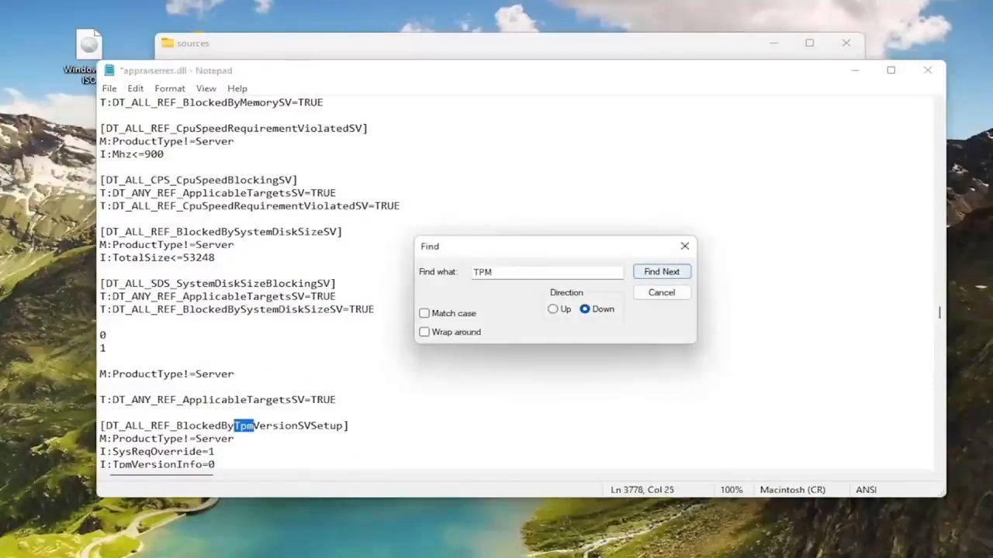
{"action": "double_click", "coordinate": [256, 425]}
{"action": "double_click", "coordinate": [256, 426]}
{"action": "key", "text": "BackSpace"}
{"action": "key", "text": "BackSpace"}
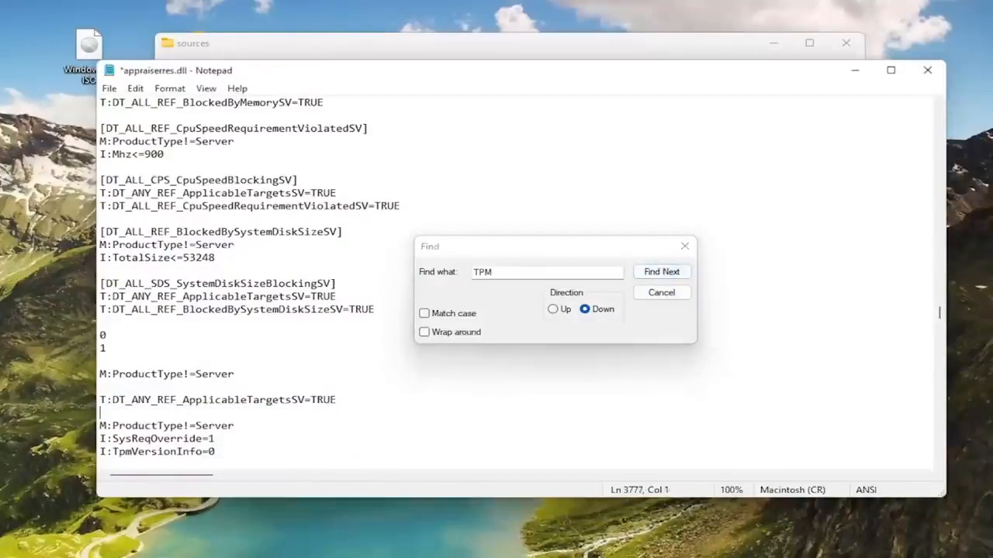
{"action": "left_click", "coordinate": [661, 271]}
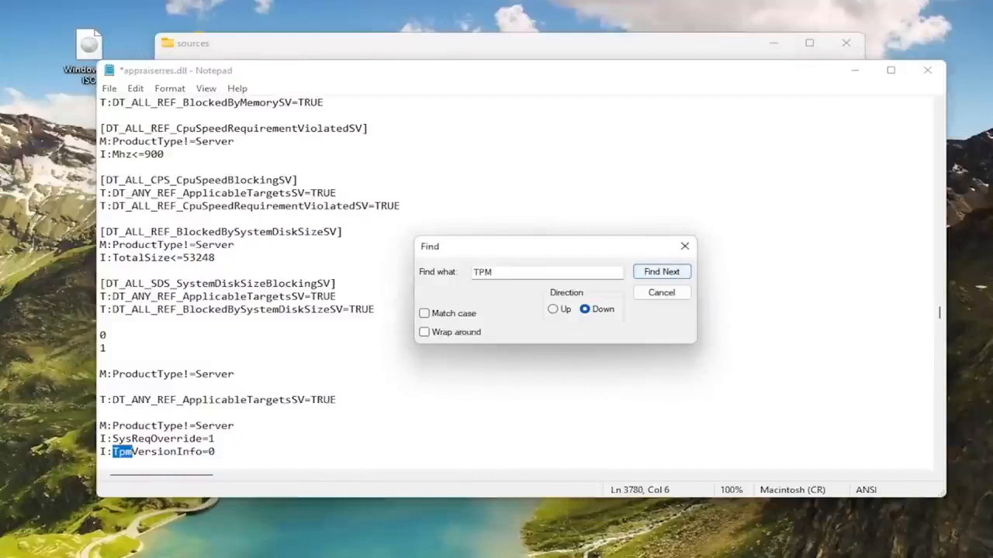
{"action": "double_click", "coordinate": [169, 453]}
{"action": "double_click", "coordinate": [169, 452]}
{"action": "key", "text": "BackSpace"}
{"action": "key", "text": "BackSpace"}
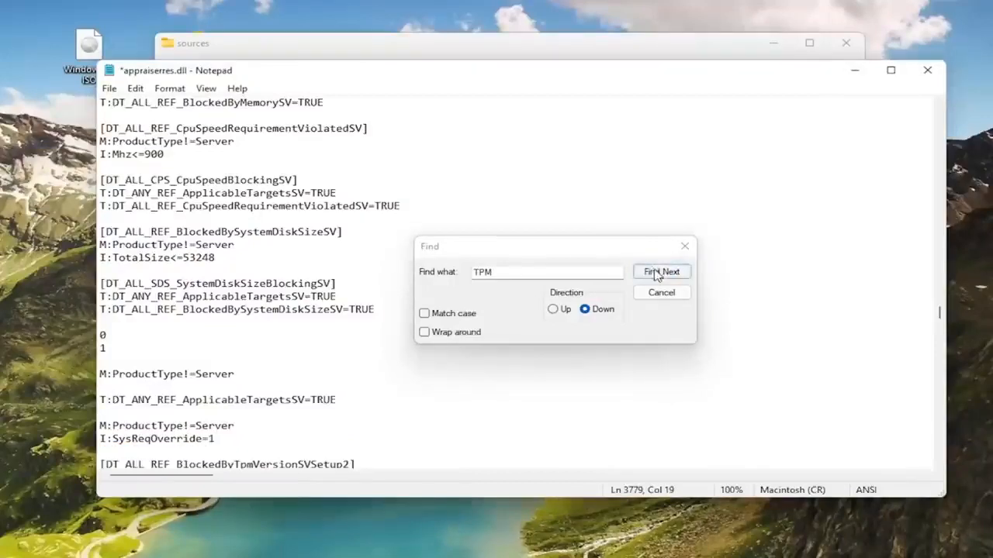
- Find the next "TPM" matches and delete the [DT_ALL_REF_BlockedByTpmVersionSVSetup2] header and its I:TpmVersionInfo=LT_TpmInvalidStates line
{"action": "left_click", "coordinate": [659, 273]}
{"action": "double_click", "coordinate": [279, 451]}
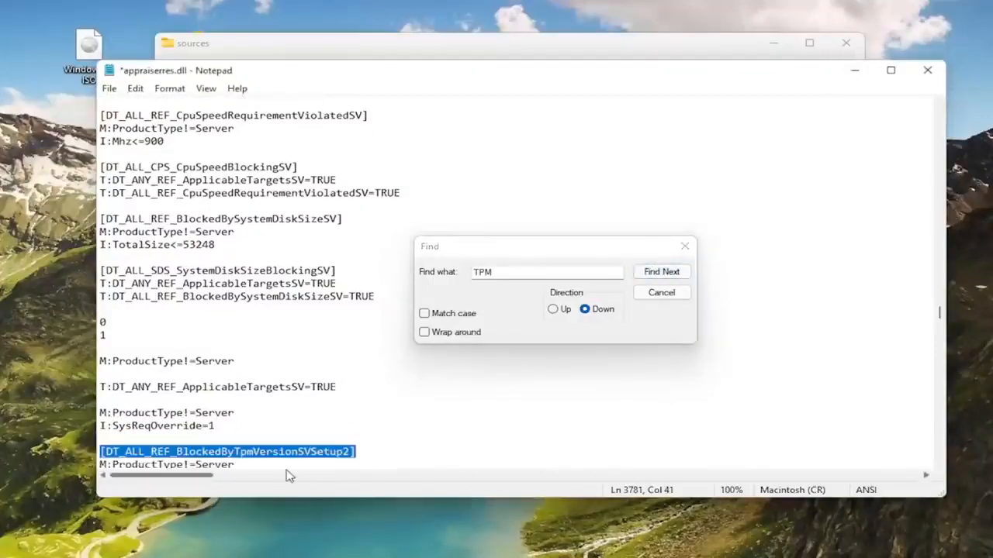
{"action": "key", "text": "BackSpace"}
{"action": "key", "text": "BackSpace"}
{"action": "left_click", "coordinate": [667, 273]}
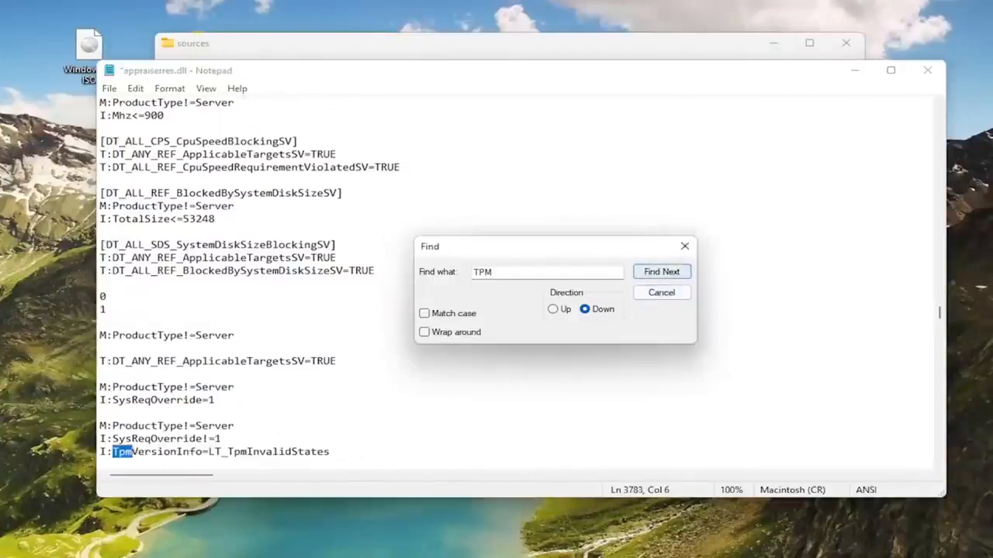
{"action": "left_click", "coordinate": [240, 452]}
{"action": "double_click", "coordinate": [240, 452]}
{"action": "key", "text": "BackSpace"}
{"action": "key", "text": "BackSpace"}
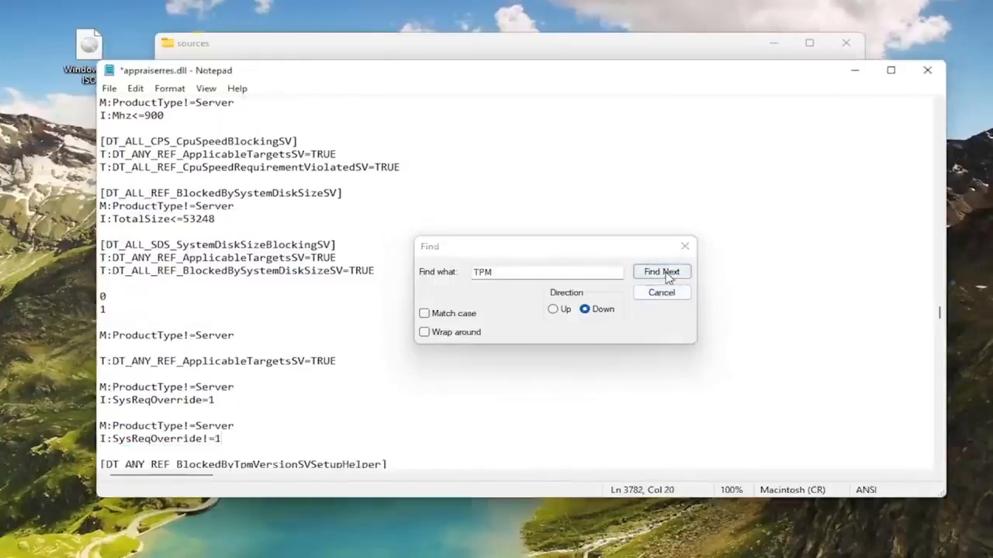
- Find the next "TPM" match and delete the whole [DT_ANY_REF_BlockedByTpmVersionSVSetupHelper] section: header, both T: lines and surplus blank lines
{"action": "left_click", "coordinate": [662, 272]}
{"action": "double_click", "coordinate": [240, 452]}
{"action": "key", "text": "BackSpace"}
{"action": "key", "text": "BackSpace"}
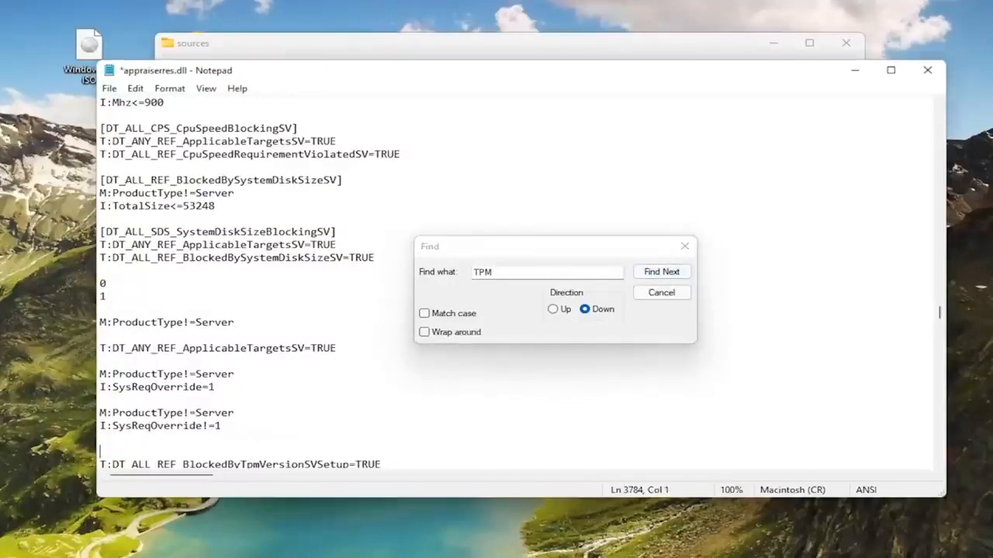
{"action": "scroll", "coordinate": [341, 310], "scroll_direction": "down", "scroll_amount": 2}
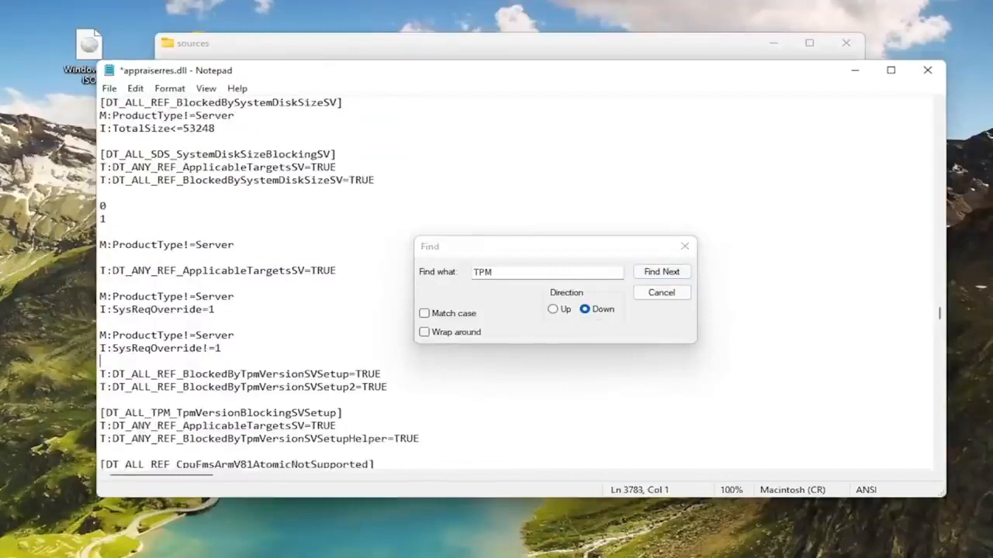
{"action": "left_click_drag", "start_coordinate": [387, 386], "coordinate": [99, 374]}
{"action": "key", "text": "BackSpace"}
{"action": "key", "text": "BackSpace"}
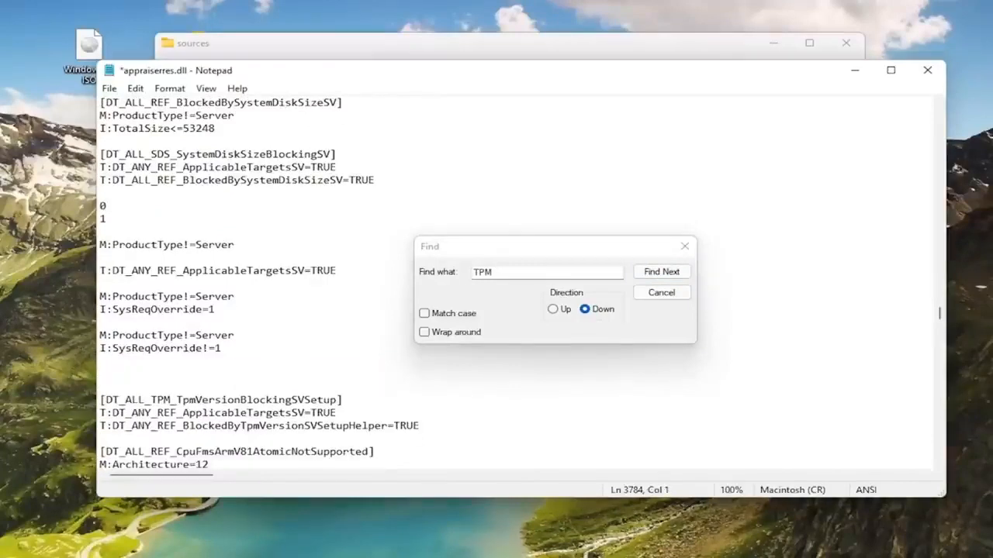
{"action": "key", "text": "Delete"}
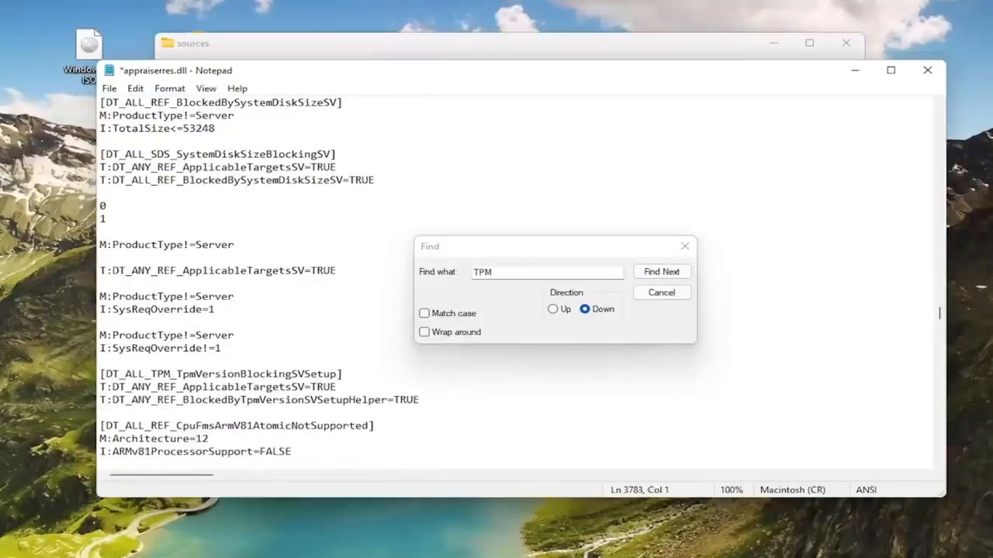
- Delete the [DT_ALL_TPM_TpmVersionBlockingSVSetup] header and its T:DT_ANY_REF_BlockedByTpmVersionSVSetupHelper=TRUE line
{"action": "key", "text": "Home"}
{"action": "key", "text": "shift+End"}
{"action": "key", "text": "BackSpace"}
{"action": "key", "text": "BackSpace"}
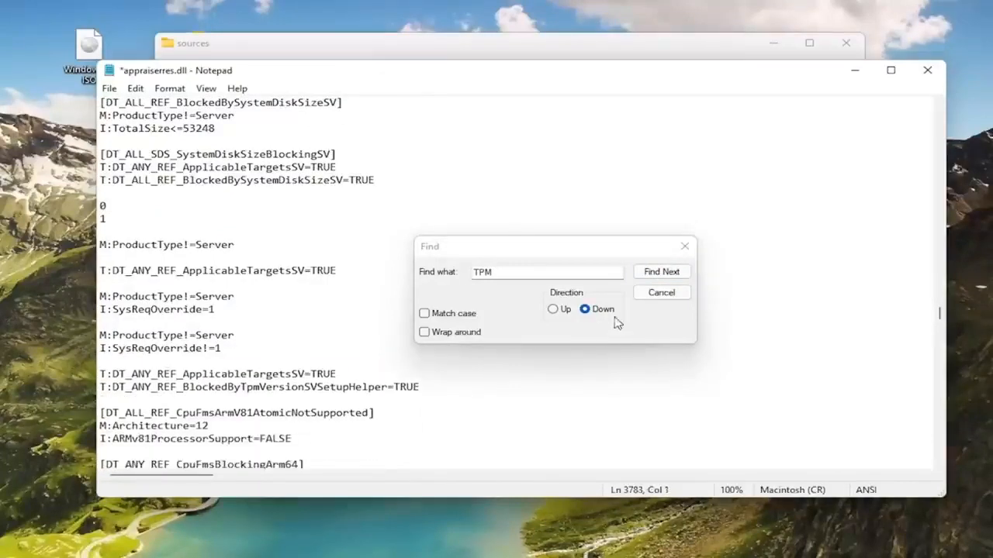
{"action": "left_click", "coordinate": [661, 271]}
{"action": "key", "text": "Home"}
{"action": "key", "text": "shift+End"}
{"action": "key", "text": "BackSpace"}
{"action": "key", "text": "BackSpace"}
- Find the next "TPM" match and delete the Tpm=I:Marker_BlockedByTpmVersion line from the [IT_OMK_CompatIndicator_OldMarkers_RedReason] section
{"action": "left_click", "coordinate": [662, 272]}
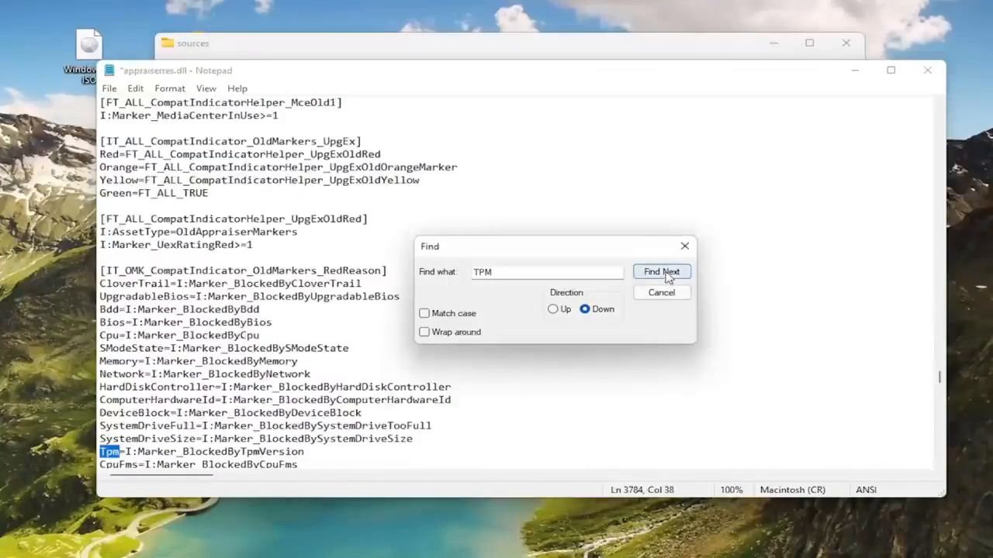
{"action": "key", "text": "Home"}
{"action": "key", "text": "shift+End"}
{"action": "key", "text": "BackSpace"}
{"action": "key", "text": "BackSpace"}
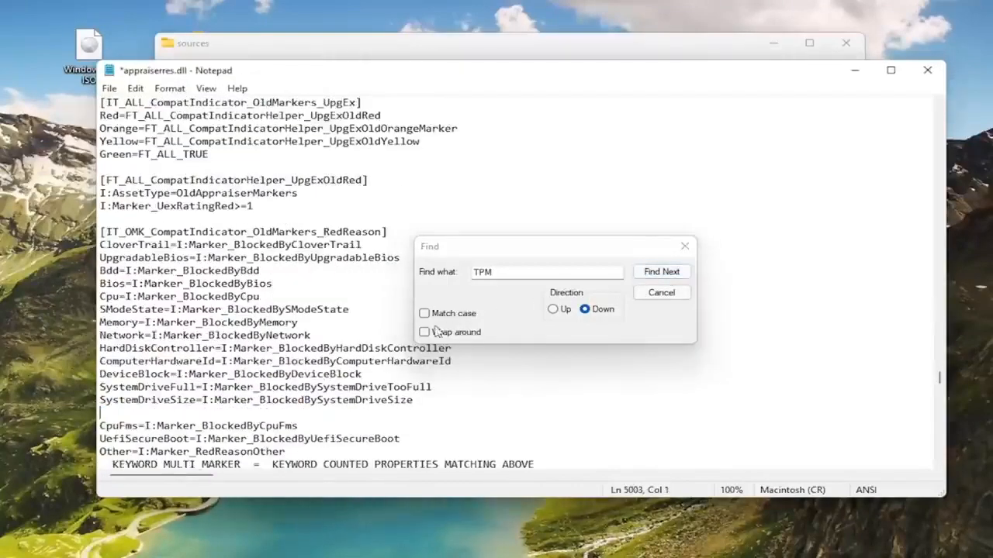
- Find the next "TPM" match and delete the Tpm=FT_ALL_CompatMarker_BlockedByTpmVersion line from the [IT_ALL_CompatIndicator_FreshMarkers_RedReason] section
{"action": "left_click", "coordinate": [661, 272]}
{"action": "key", "text": "Home"}
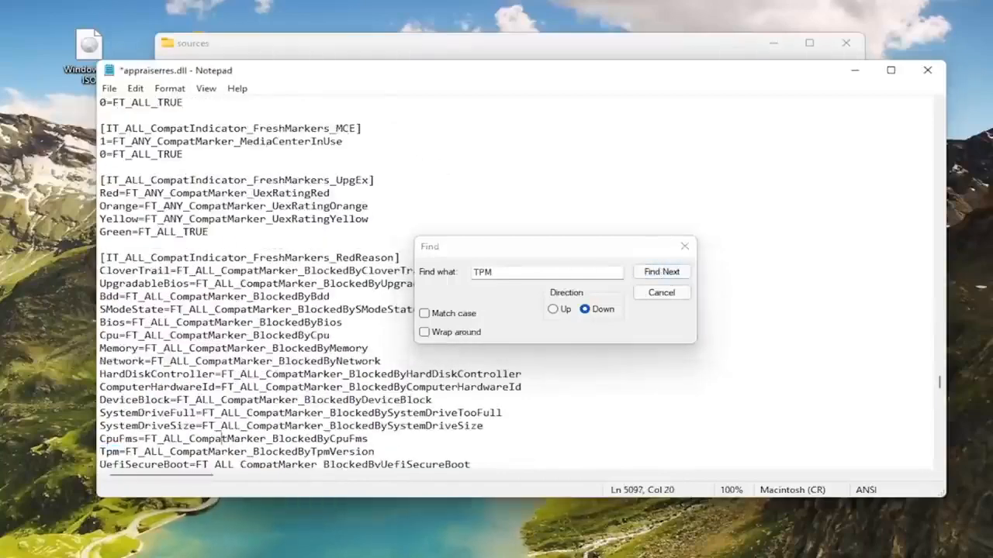
{"action": "key", "text": "shift+End"}
{"action": "key", "text": "BackSpace"}
{"action": "key", "text": "BackSpace"}
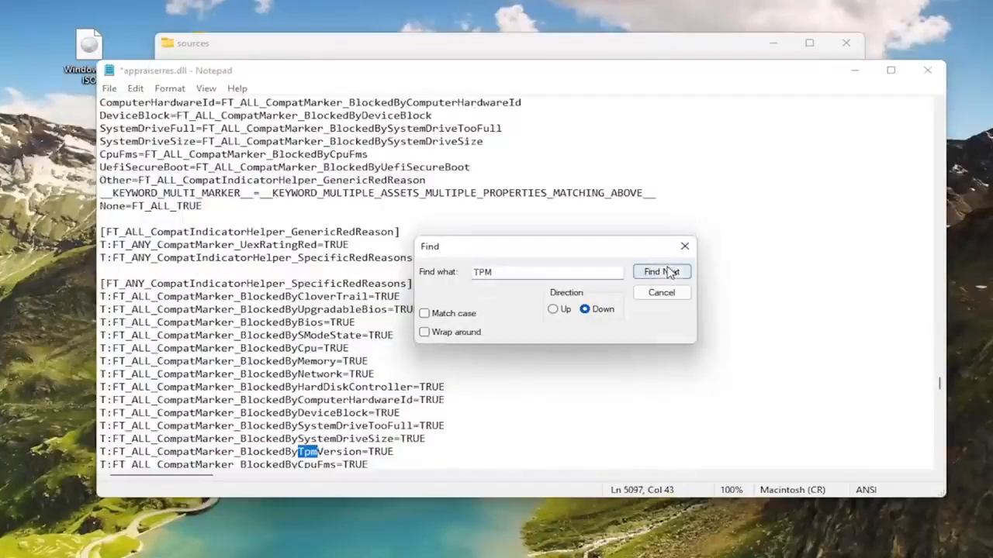
- Find the next "TPM" match and delete the T:FT_ALL_CompatMarker_BlockedByTpmVersion=TRUE line from the [FT_ANY_CompatIndicatorHelper_SpecificRedReasons] section
{"action": "left_click", "coordinate": [667, 270]}
{"action": "key", "text": "Home"}
{"action": "key", "text": "shift+End"}
{"action": "key", "text": "BackSpace"}
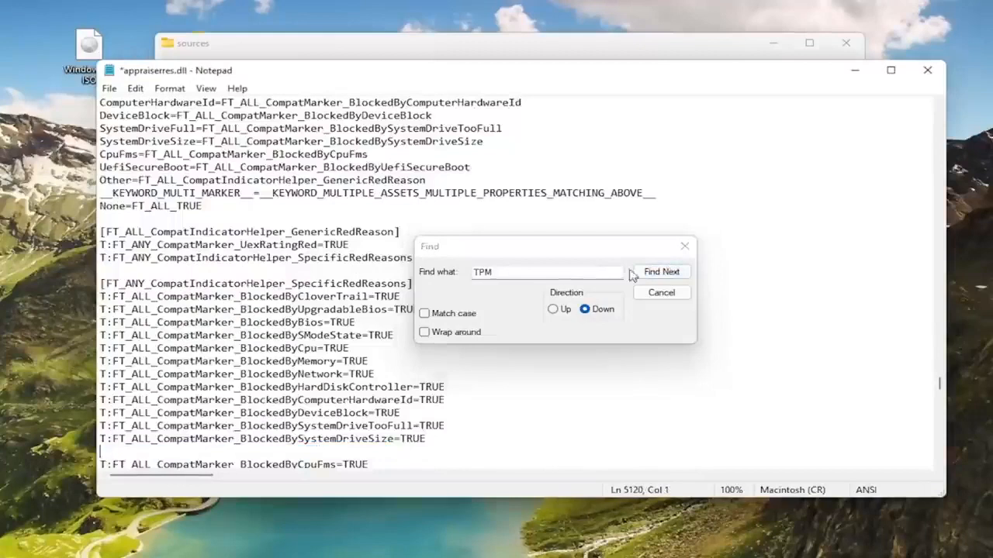
{"action": "key", "text": "BackSpace"}
- Check the file for remaining "TPM" matches, searching downward and then upward, and dismiss the search messages
{"action": "left_click", "coordinate": [660, 271]}
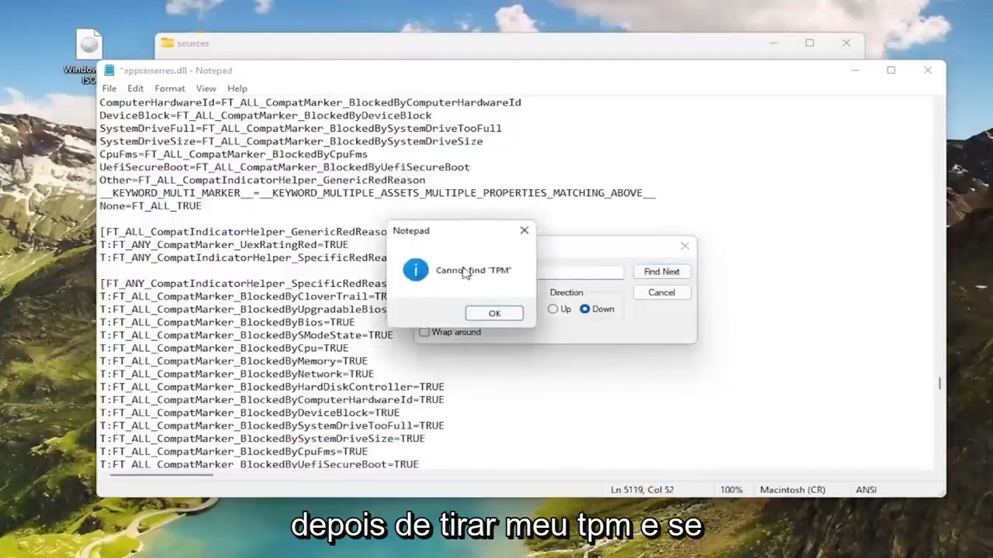
{"action": "left_click", "coordinate": [492, 312]}
{"action": "left_click", "coordinate": [552, 309]}
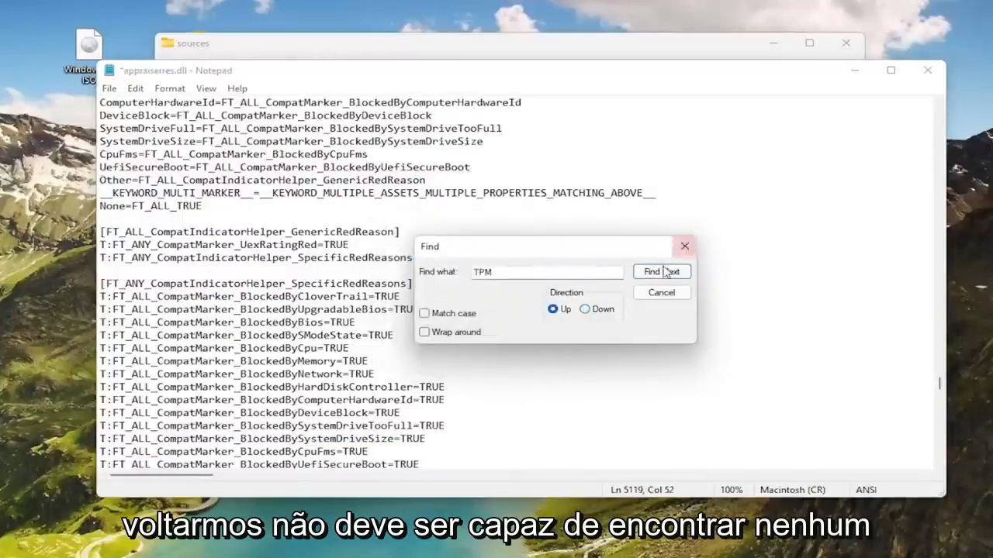
{"action": "left_click", "coordinate": [661, 271]}
{"action": "left_click", "coordinate": [496, 313]}
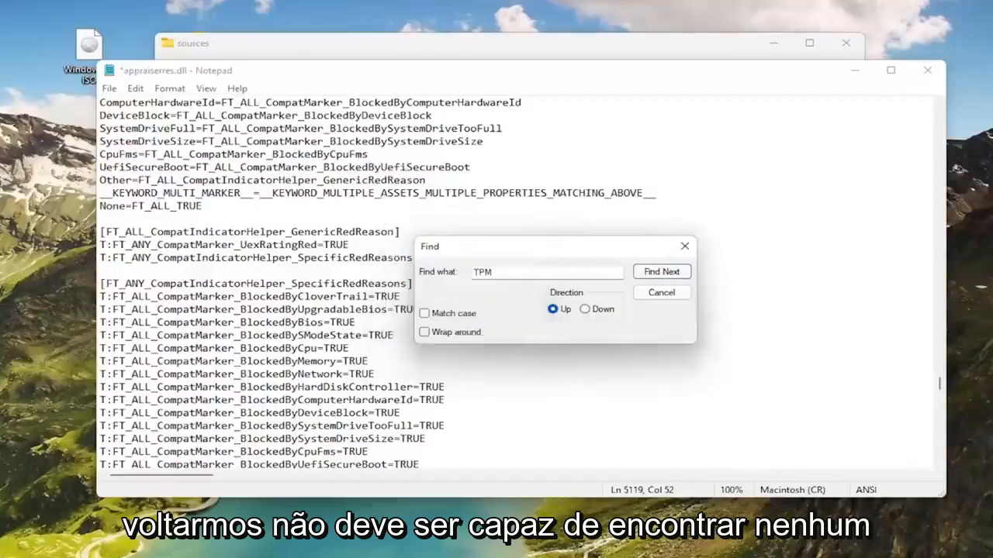
- Search upward for "UEFI" and delete the UefiSecureBoot=FT_ALL_CompatMarker_BlockedByUefiSecureBoot line
{"action": "left_click_drag", "start_coordinate": [496, 273], "coordinate": [457, 280]}
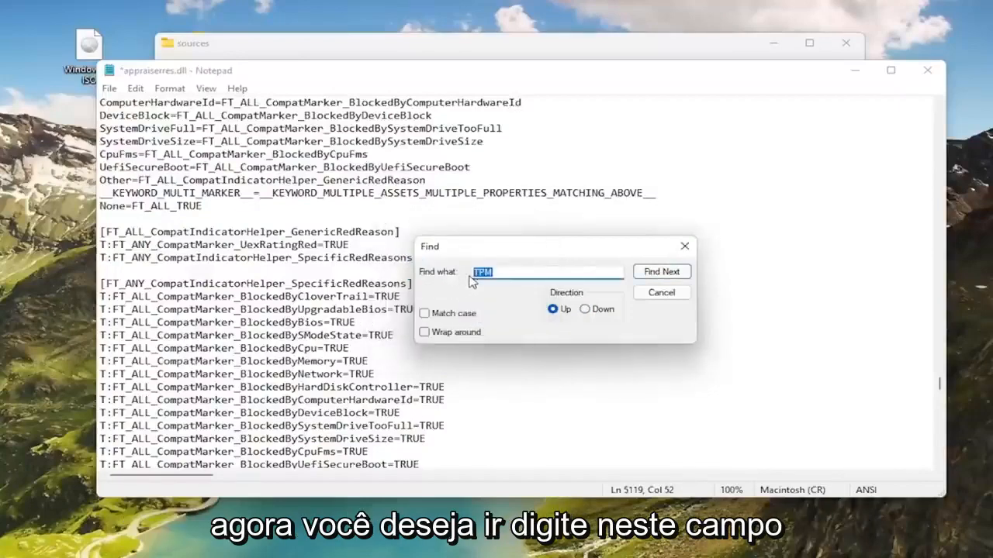
{"action": "type", "text": "UE"}
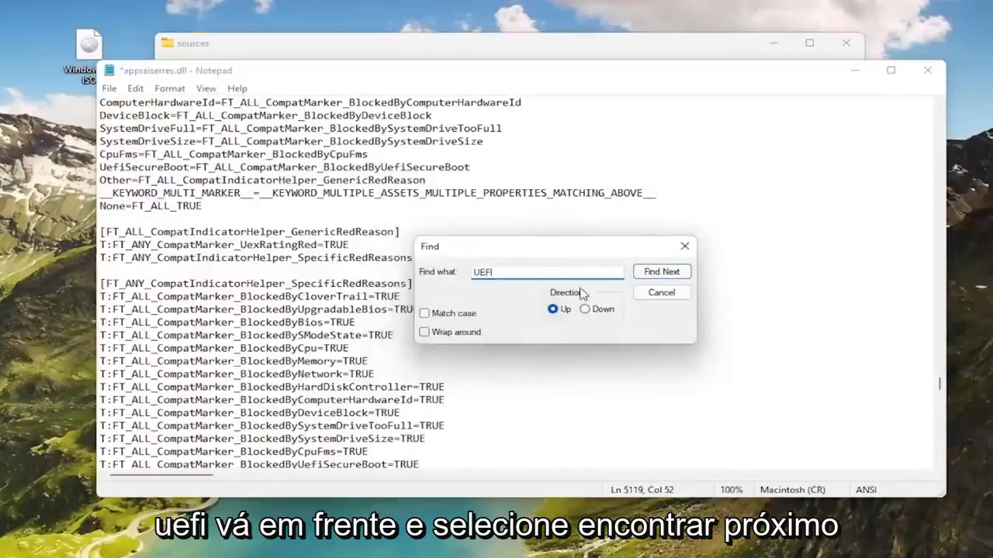
{"action": "type", "text": "FI"}
{"action": "left_click", "coordinate": [662, 271]}
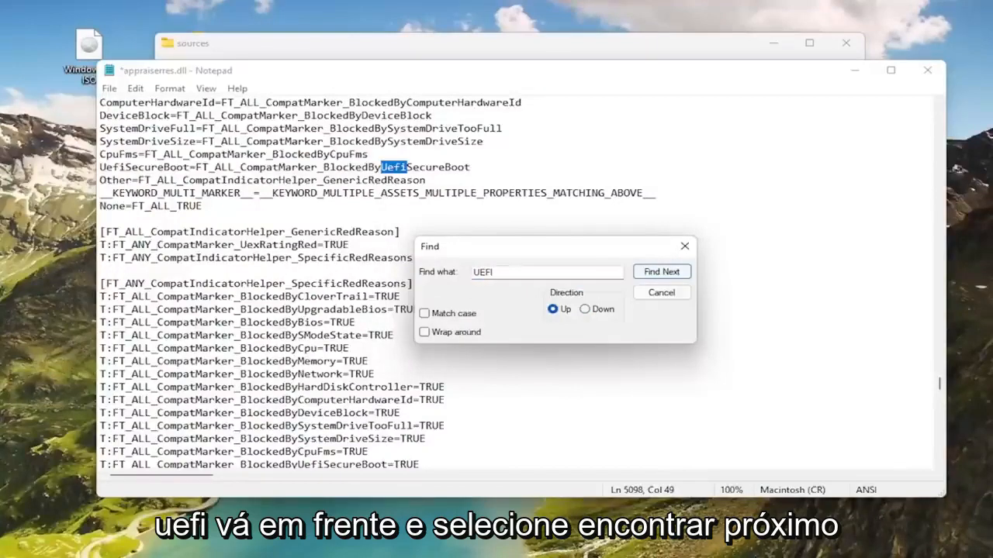
{"action": "scroll", "coordinate": [377, 284], "scroll_direction": "up", "scroll_amount": 1}
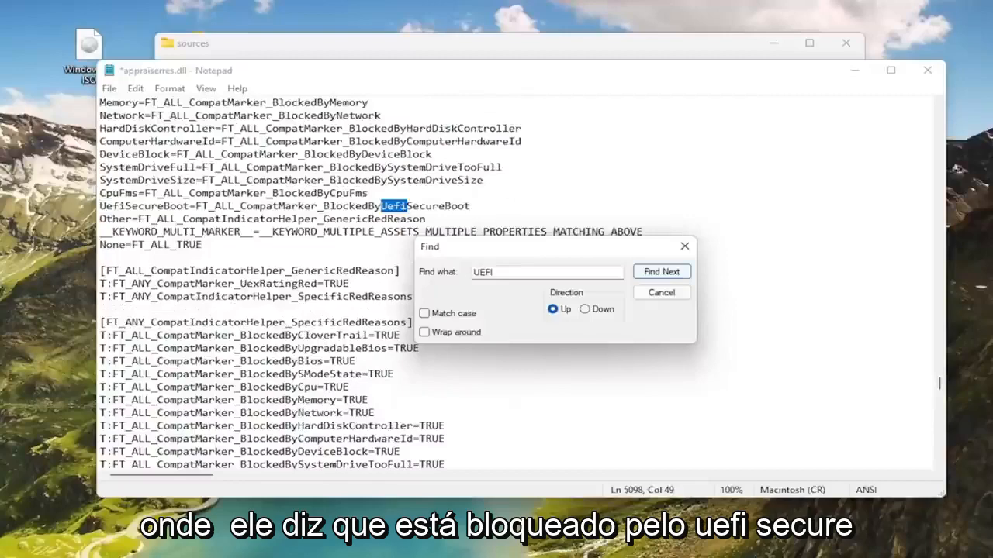
{"action": "double_click", "coordinate": [372, 207]}
{"action": "key", "text": "Delete"}
{"action": "key", "text": "Delete"}
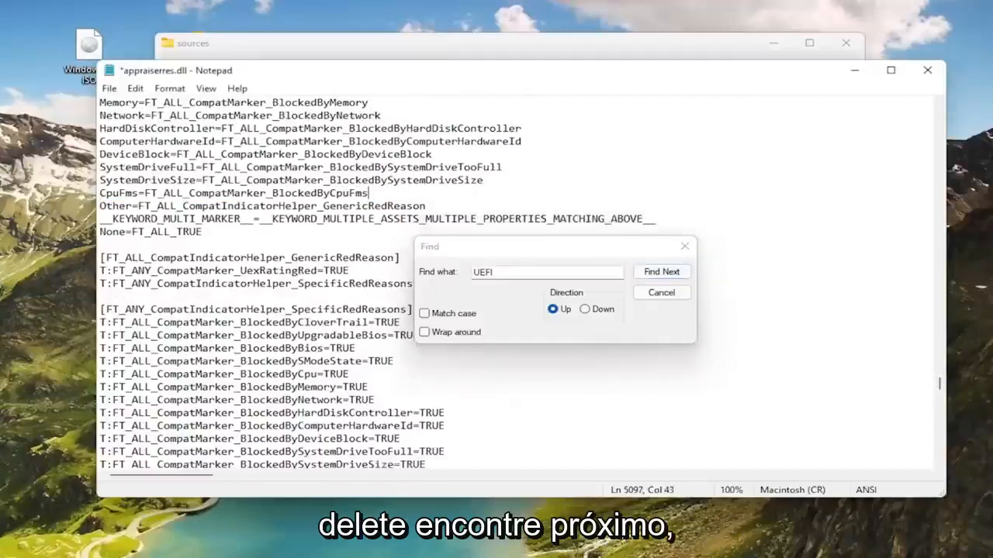
- Find the next "UEFI" match and delete the UefiSecureBoot=I:Marker_BlockedByUefiSecureBoot line
{"action": "left_click", "coordinate": [661, 272]}
{"action": "scroll", "coordinate": [256, 287], "scroll_direction": "up", "scroll_amount": 3}
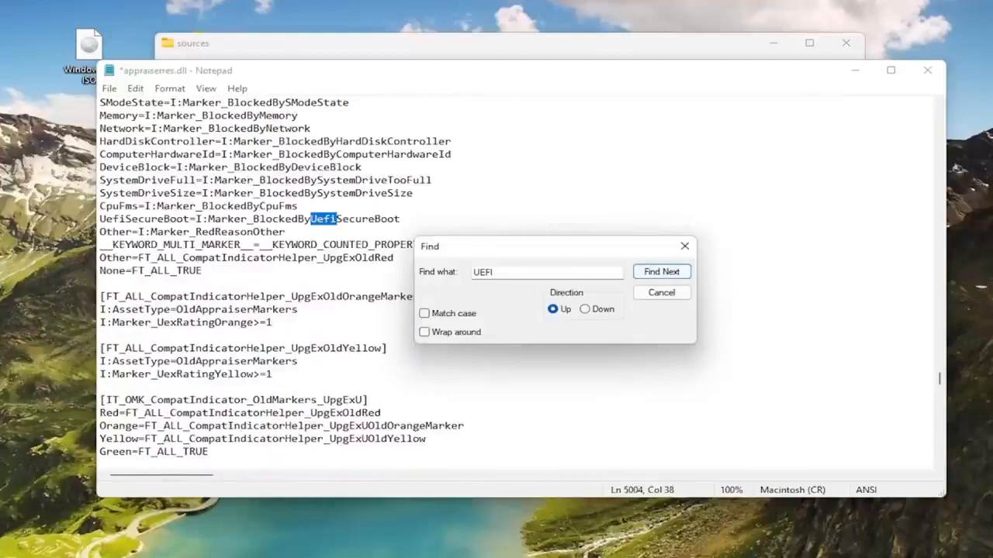
{"action": "scroll", "coordinate": [323, 283], "scroll_direction": "down", "scroll_amount": 1}
{"action": "double_click", "coordinate": [326, 180]}
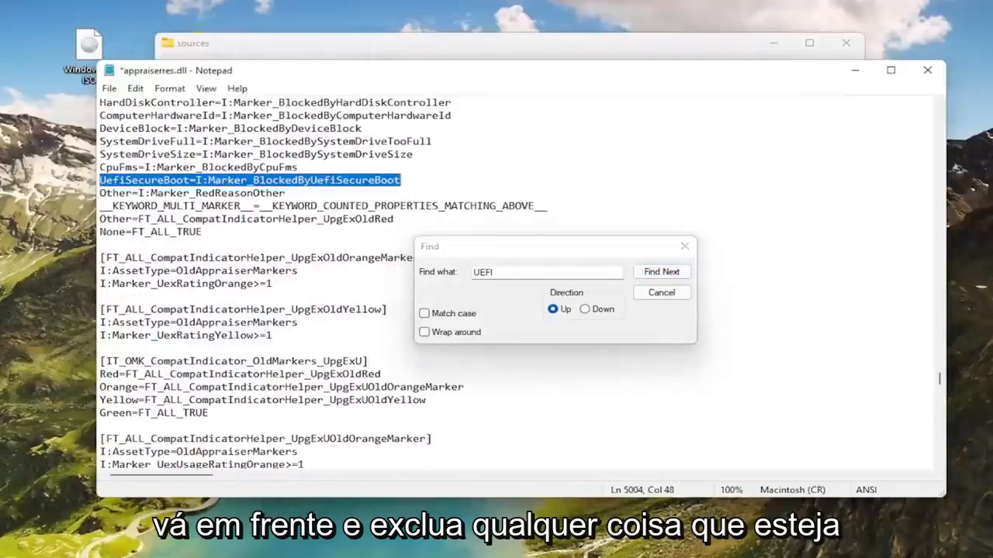
{"action": "key", "text": "Delete"}
{"action": "key", "text": "Delete"}
- Find the next "UEFI" match and delete the T:DT_ALL_REF_BlockedByUefiSecureBootSV=TRUE line with its leftover blank line
{"action": "left_click", "coordinate": [662, 272]}
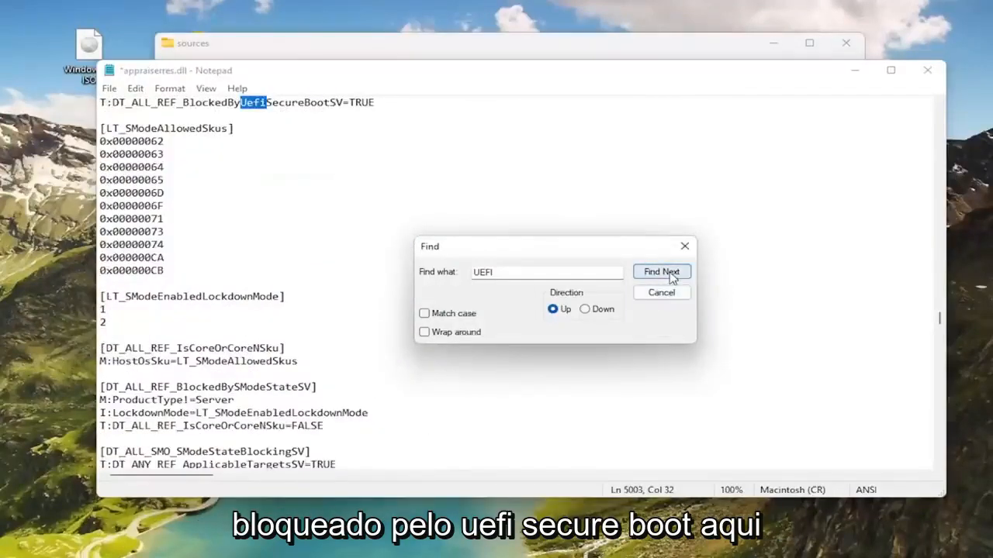
{"action": "left_click", "coordinate": [671, 278]}
{"action": "double_click", "coordinate": [326, 180]}
{"action": "key", "text": "Delete"}
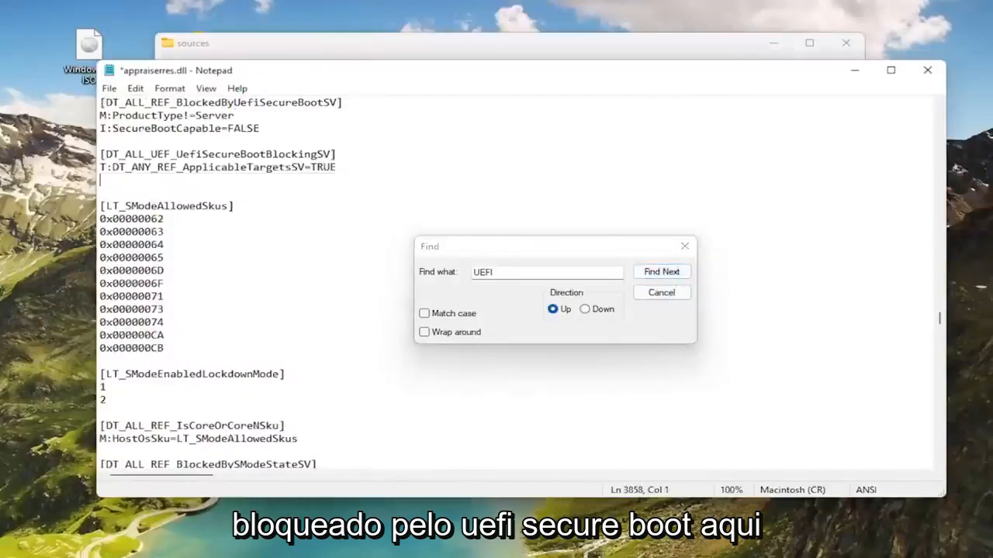
{"action": "scroll", "coordinate": [310, 280], "scroll_direction": "up", "scroll_amount": 2}
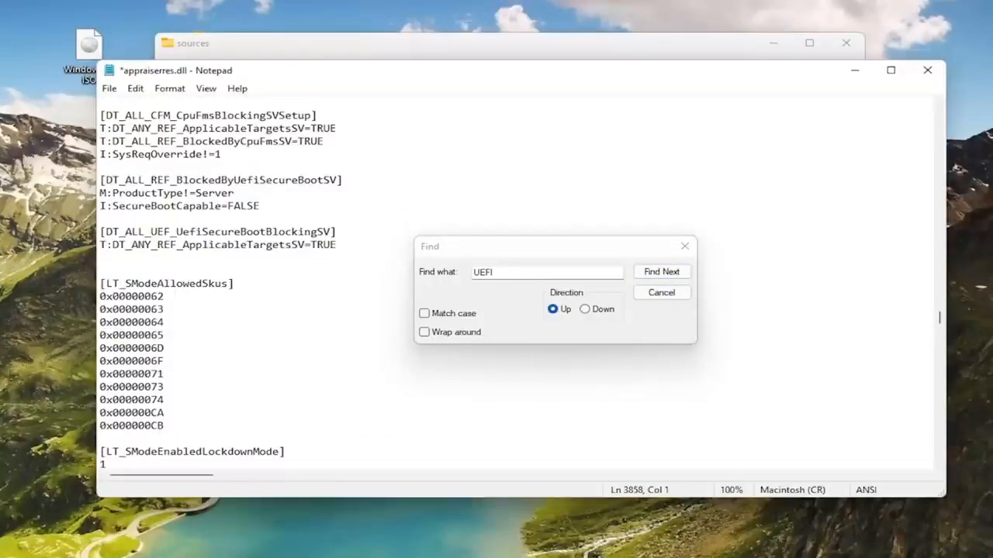
{"action": "key", "text": "BackSpace"}
- Delete the [DT_ALL_UEF_UefiSecureBootBlockingSV] header line above T:DT_ANY_REF_ApplicableTargetsSV=TRUE
{"action": "key", "text": "Up"}
{"action": "key", "text": "shift+Home"}
{"action": "key", "text": "Delete"}
{"action": "key", "text": "BackSpace"}
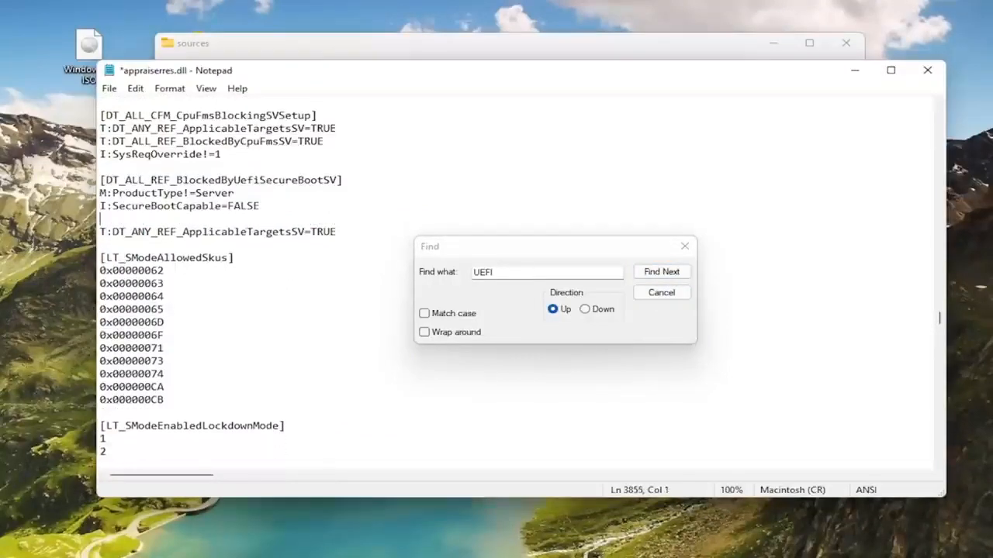
- Find the next "UEFI" match and delete the [DT_ALL_REF_BlockedByUefiSecureBootSV] header line
{"action": "left_click", "coordinate": [661, 271]}
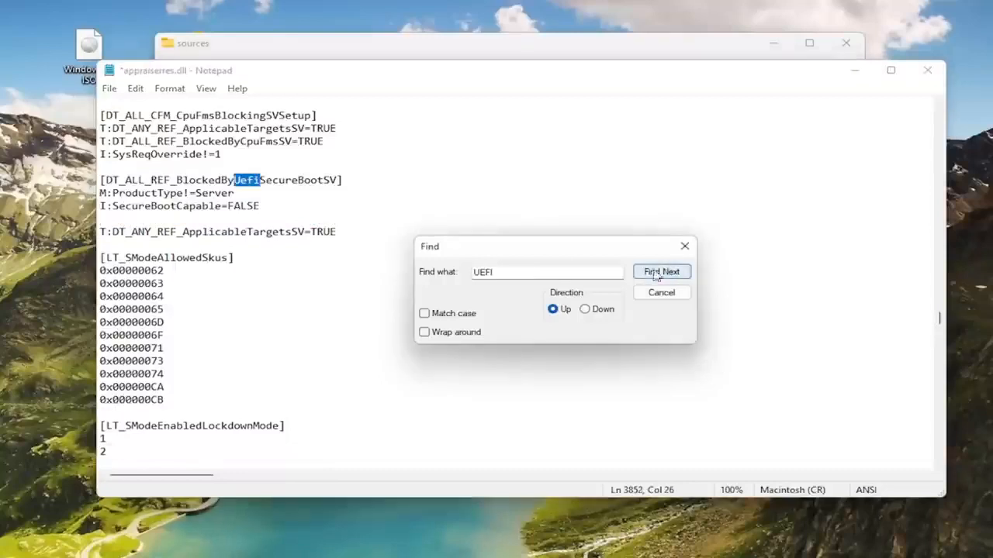
{"action": "double_click", "coordinate": [248, 180]}
{"action": "double_click", "coordinate": [248, 180]}
{"action": "key", "text": "BackSpace"}
{"action": "key", "text": "BackSpace"}
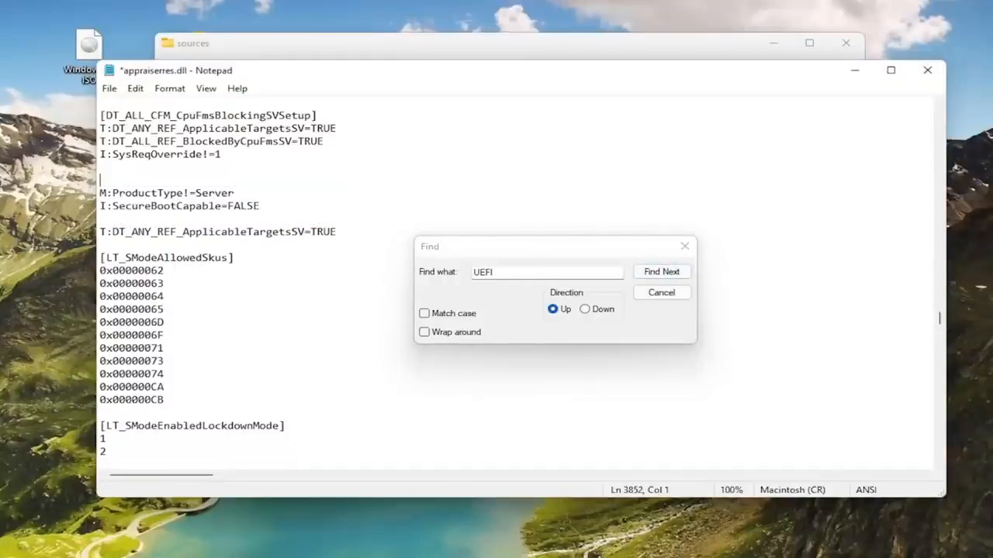
- Find the next "UEFI" match and delete the T:DT_ALL_UEF_UefiSecureBootBlockingSV=TRUE line from the [DT_ANY_SVH_BlockingSV] section
{"action": "left_click", "coordinate": [662, 272]}
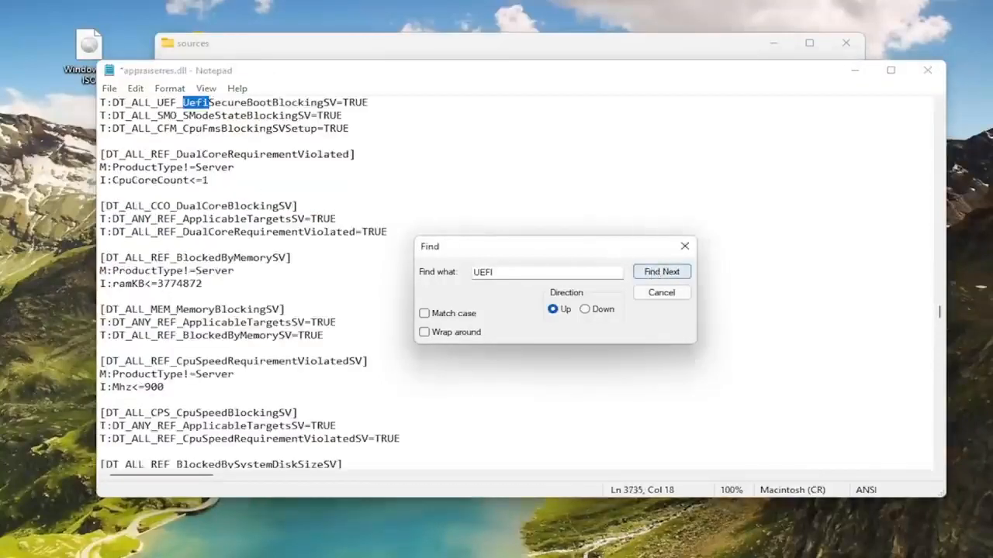
{"action": "double_click", "coordinate": [331, 180]}
{"action": "double_click", "coordinate": [330, 180]}
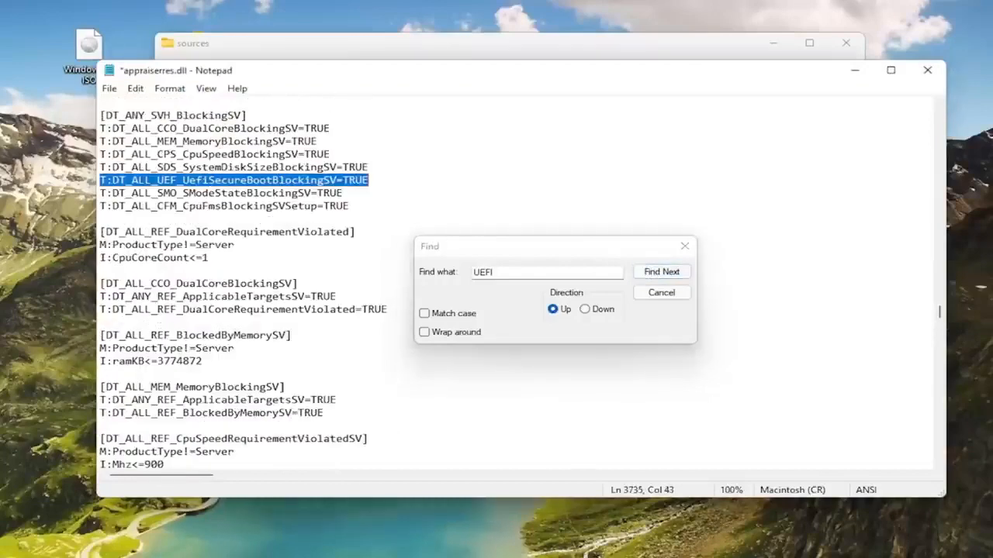
{"action": "key", "text": "BackSpace"}
{"action": "key", "text": "BackSpace"}
- Find the next "UEFI" match and delete the UefiSecureBoot=I:AssetType line above GeneralTel=I:AssetType
{"action": "left_click", "coordinate": [655, 274]}
{"action": "left_click", "coordinate": [165, 102]}
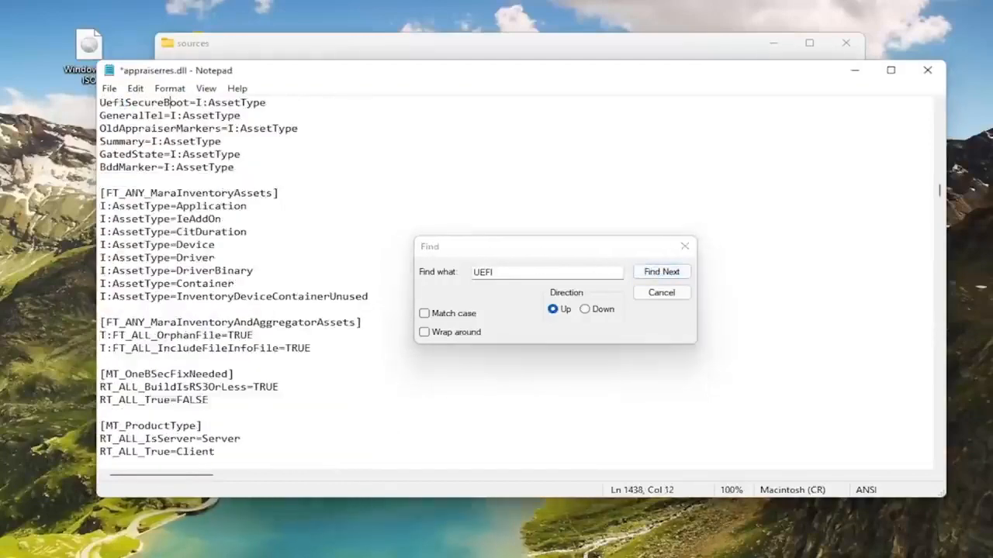
{"action": "left_click", "coordinate": [661, 272]}
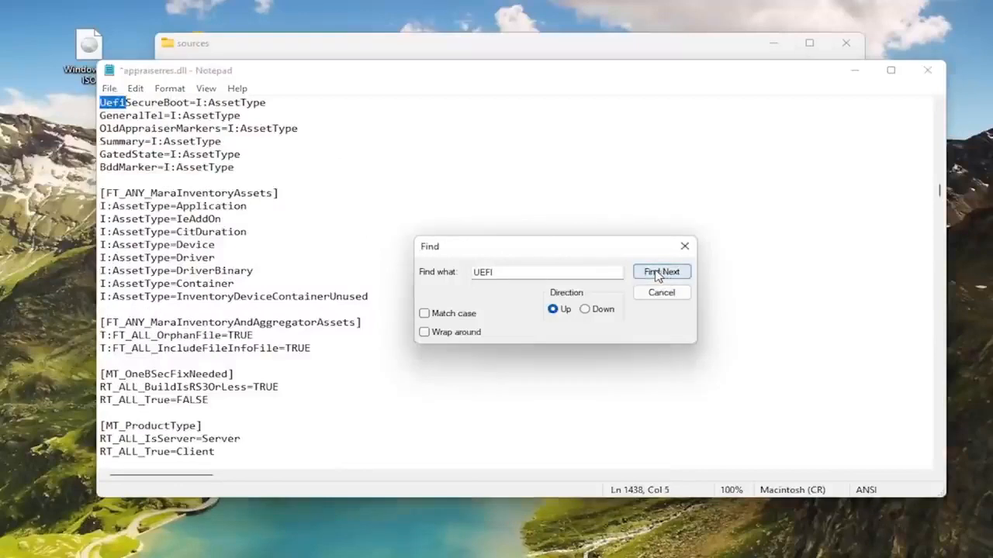
{"action": "left_click_drag", "start_coordinate": [267, 103], "coordinate": [100, 104]}
{"action": "key", "text": "BackSpace"}
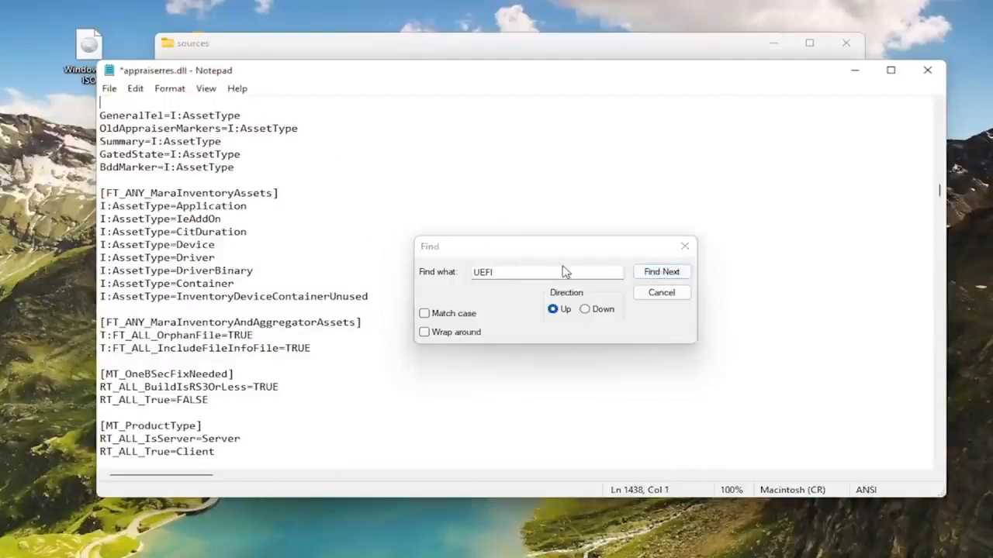
{"action": "key", "text": "BackSpace"}
- Find the next "UEFI" match and delete the UEF=FT_ALL_AssetTypesForUefiSecureBoot line
{"action": "left_click", "coordinate": [661, 272]}
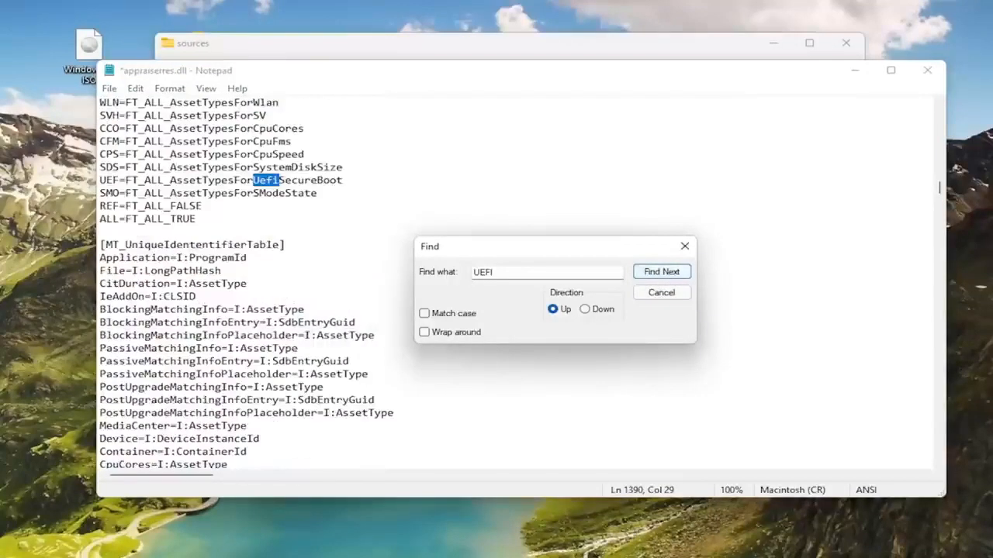
{"action": "left_click_drag", "start_coordinate": [342, 180], "coordinate": [99, 180]}
{"action": "key", "text": "BackSpace"}
{"action": "key", "text": "BackSpace"}
- Find the next "UEFI" match and delete the UefiSecureBoot entry above the Container, Machine and Processor entries
{"action": "left_click", "coordinate": [661, 273]}
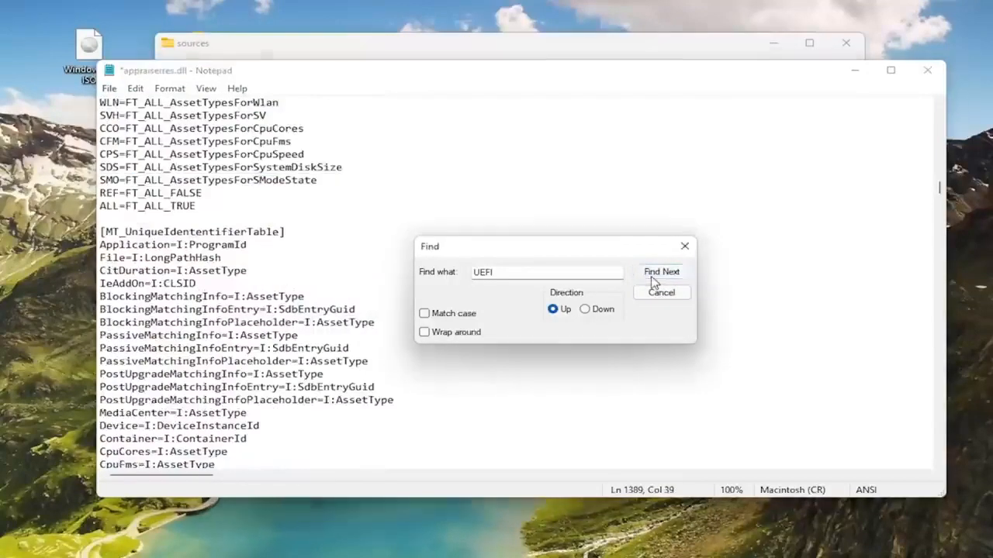
{"action": "left_click_drag", "start_coordinate": [189, 102], "coordinate": [99, 102]}
{"action": "key", "text": "BackSpace"}
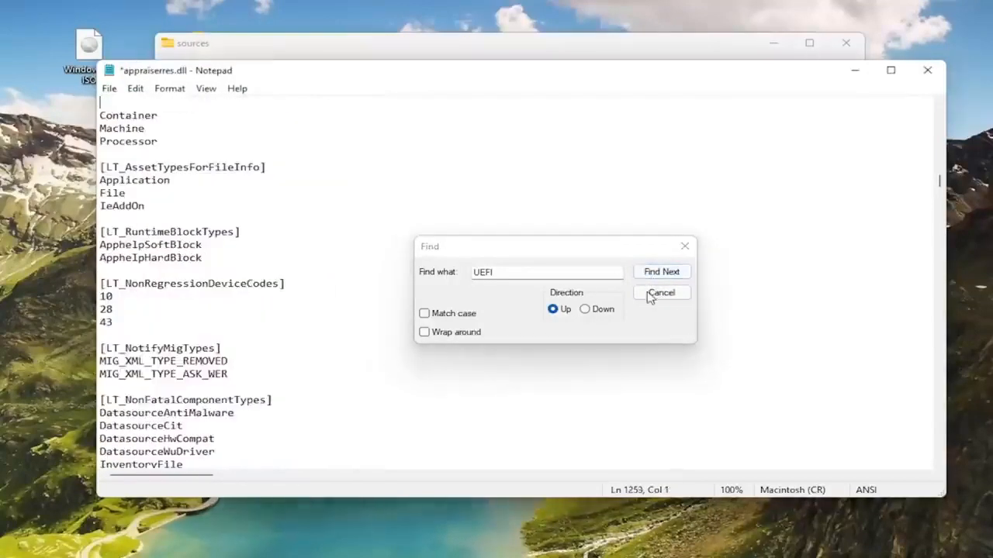
{"action": "key", "text": "BackSpace"}
- Find the next "UEFI" match and delete the UefiSecureBoot entry between SystemDiskSize and Wlan, above [LT_AssetTypesToAlwaysIncludeInTelemetry]
{"action": "left_click", "coordinate": [661, 273]}
{"action": "scroll", "coordinate": [349, 225], "scroll_direction": "up", "scroll_amount": 2}
{"action": "double_click", "coordinate": [159, 171]}
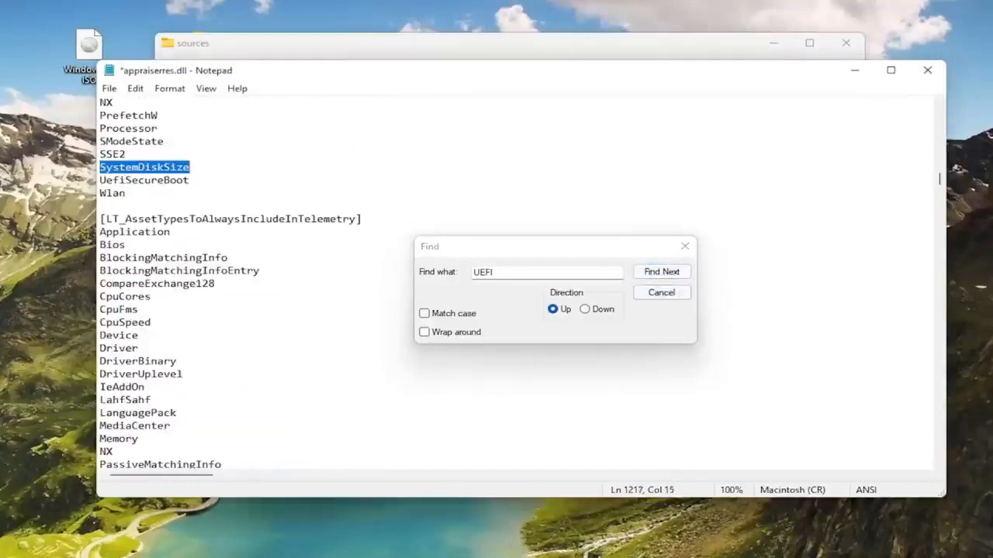
{"action": "double_click", "coordinate": [159, 180]}
{"action": "key", "text": "BackSpace"}
{"action": "key", "text": "BackSpace"}
- Find the next "UEFI" match and delete the [LT_AssetTypesForUefiSecureBoot] header together with its UefiSecureBoot entry
{"action": "left_click", "coordinate": [661, 272]}
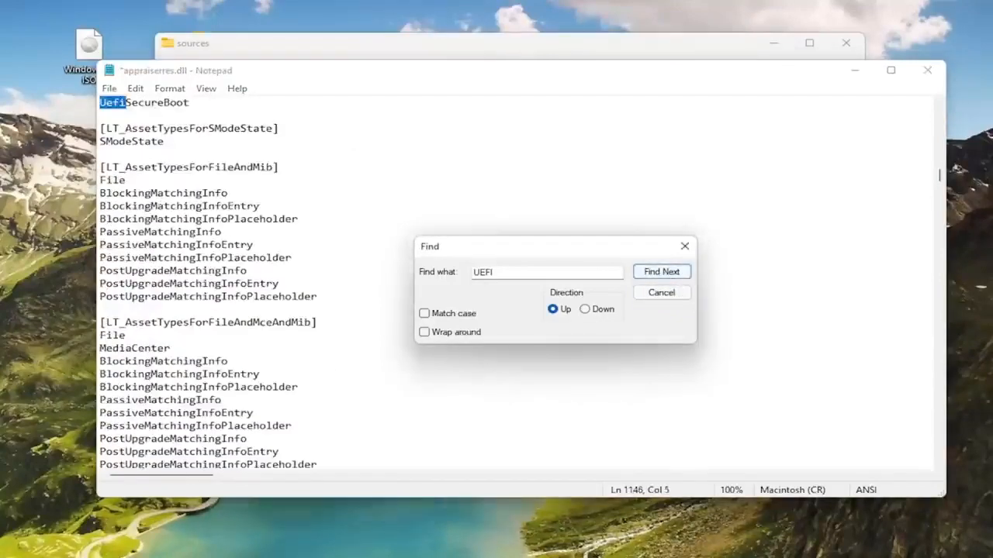
{"action": "scroll", "coordinate": [349, 225], "scroll_direction": "up", "scroll_amount": 2}
{"action": "left_click", "coordinate": [159, 180]}
{"action": "double_click", "coordinate": [159, 180]}
{"action": "left_click", "coordinate": [100, 192]}
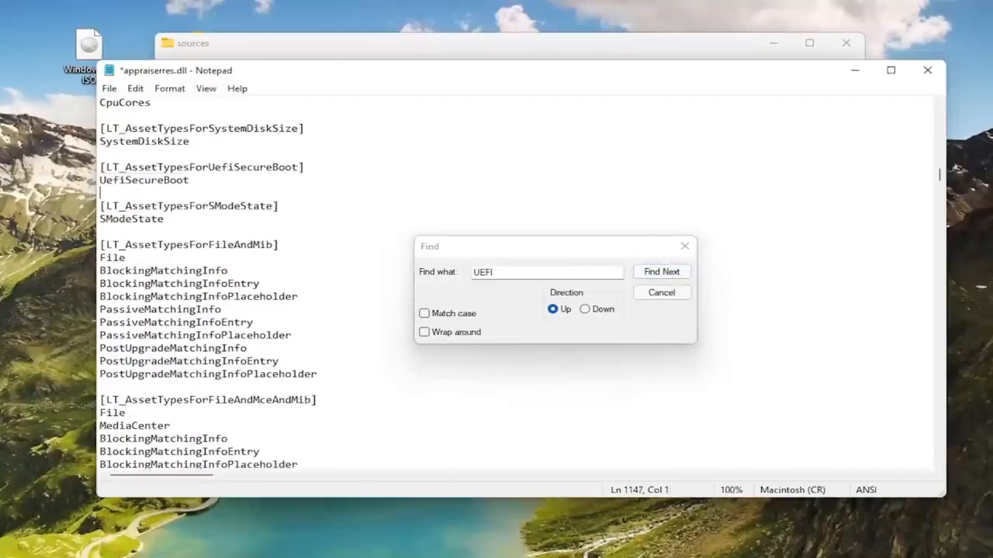
{"action": "left_click_drag", "start_coordinate": [190, 181], "coordinate": [100, 167]}
{"action": "key", "text": "BackSpace"}
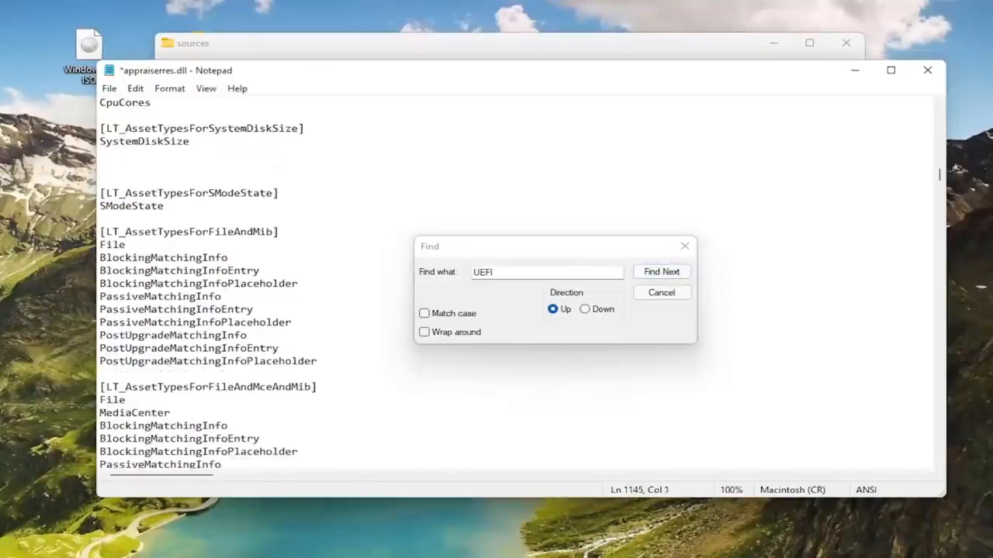
{"action": "key", "text": "BackSpace"}
- Find the next "UEFI" match and delete the UefiSecureBoot entry from the [LT_AssetTypesForSV] section
{"action": "left_click", "coordinate": [661, 272]}
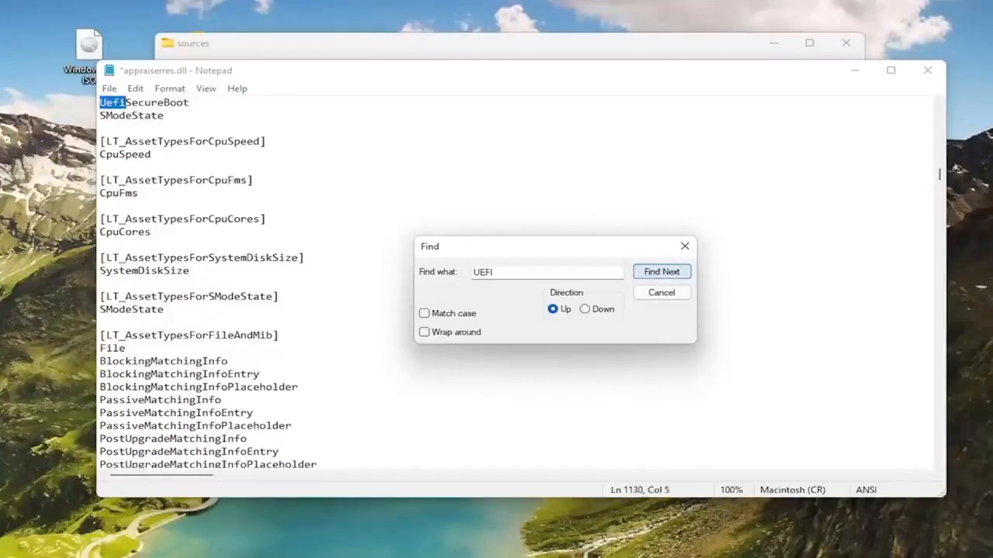
{"action": "key", "text": "Home"}
{"action": "key", "text": "shift+End"}
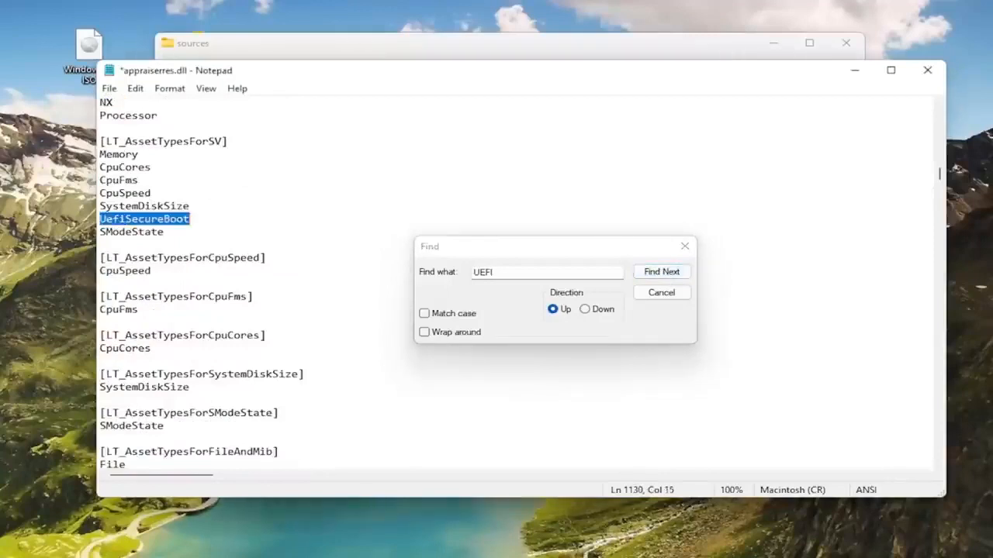
{"action": "key", "text": "BackSpace"}
{"action": "key", "text": "BackSpace"}
- Find the next "UEFI" match and delete the UefiSecureBoot entry from the list directly above [LT_AssetTypesForDeviceAndDriver]
{"action": "left_click", "coordinate": [658, 276]}
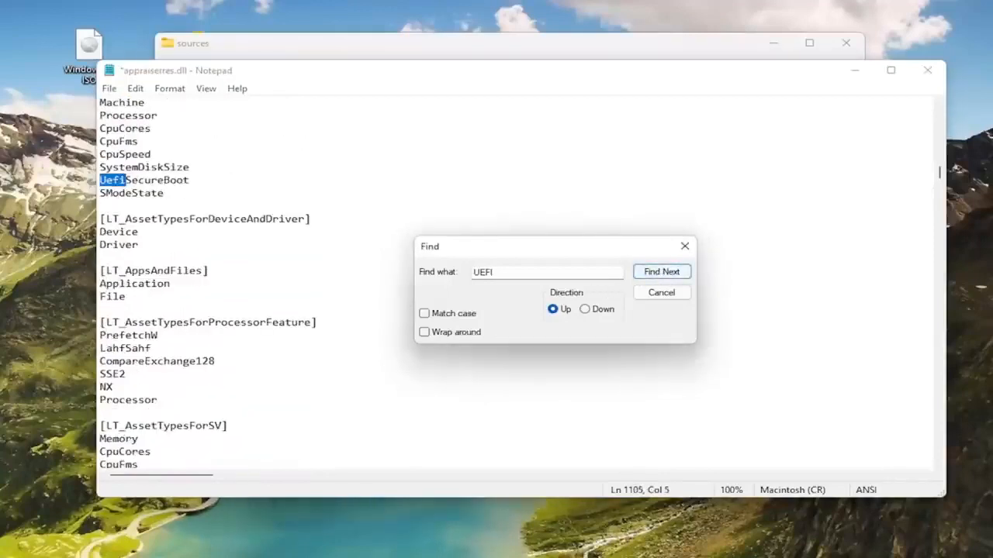
{"action": "key", "text": "Home"}
{"action": "key", "text": "shift+End"}
{"action": "key", "text": "BackSpace"}
{"action": "key", "text": "BackSpace"}
- Find the next "UEFI" match and delete the UefiSecureBoot entry from the list directly above [LT_AssetTypesForSetupGatedScan]
{"action": "left_click", "coordinate": [672, 270]}
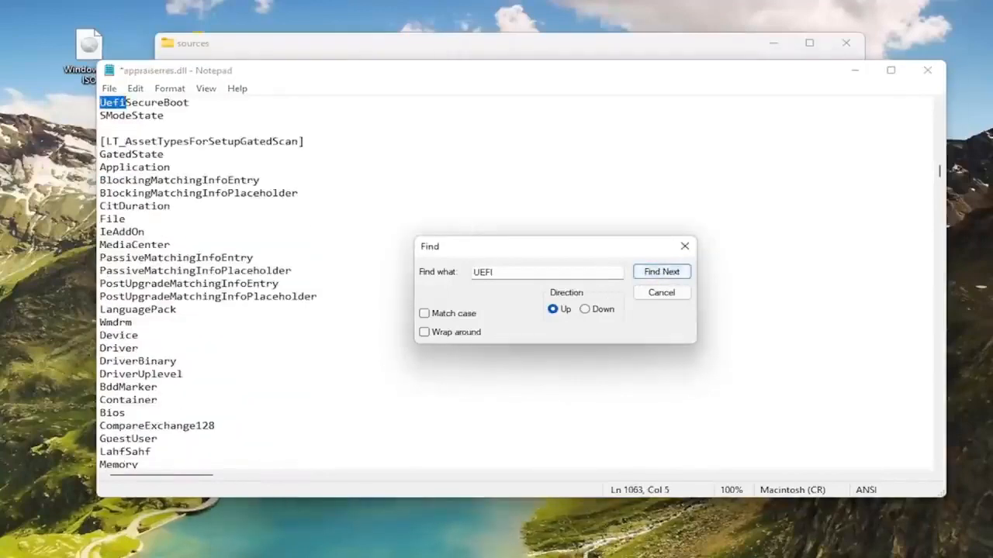
{"action": "scroll", "coordinate": [155, 180], "scroll_direction": "up", "scroll_amount": 2}
{"action": "double_click", "coordinate": [144, 180]}
{"action": "key", "text": "BackSpace"}
{"action": "key", "text": "BackSpace"}
- Find the next "UEFI" match and delete the [FT_ALL_CompatMarker_BlockedByUefiSecureBoot] header line
{"action": "left_click", "coordinate": [662, 275]}
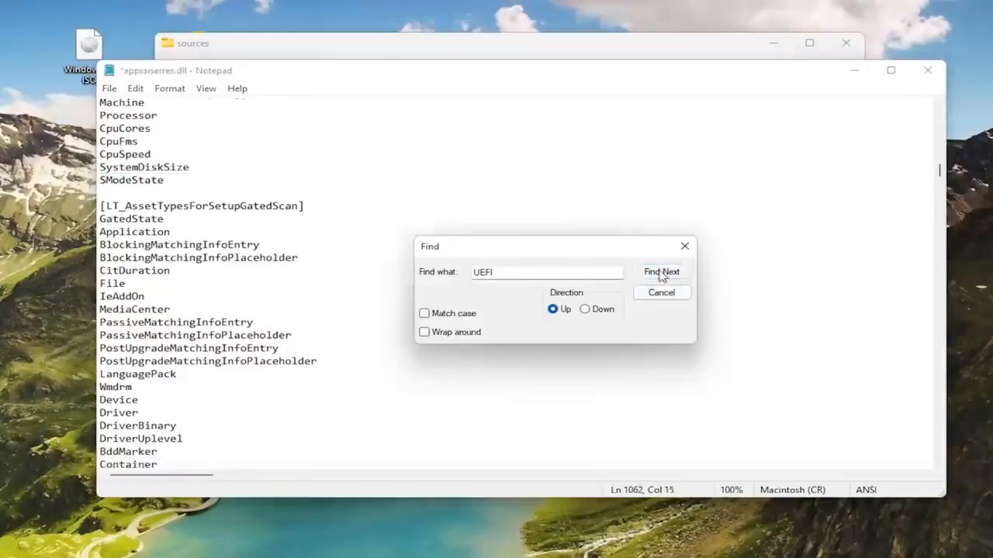
{"action": "scroll", "coordinate": [341, 186], "scroll_direction": "up", "scroll_amount": 2}
{"action": "double_click", "coordinate": [272, 180]}
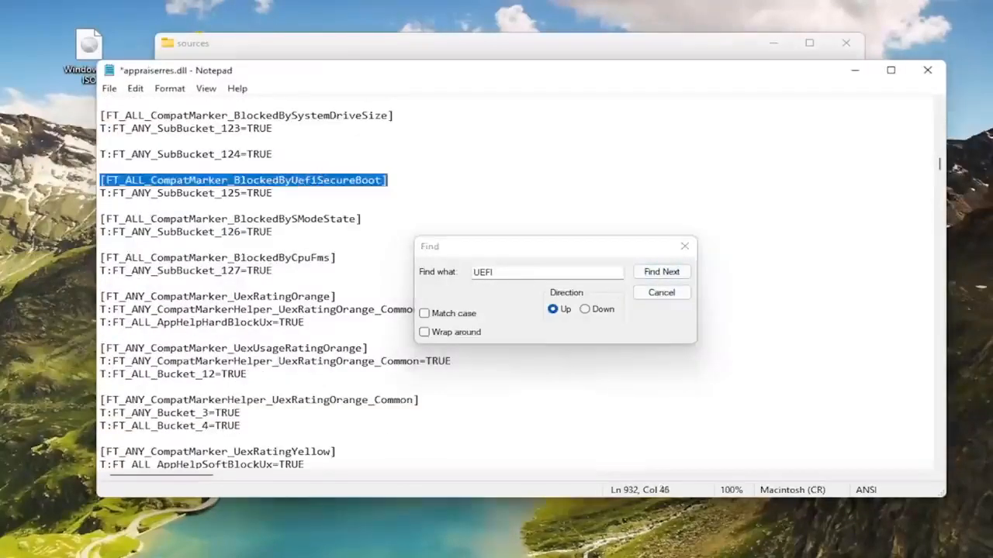
{"action": "left_click", "coordinate": [271, 179]}
{"action": "double_click", "coordinate": [272, 180]}
{"action": "key", "text": "BackSpace"}
{"action": "key", "text": "BackSpace"}
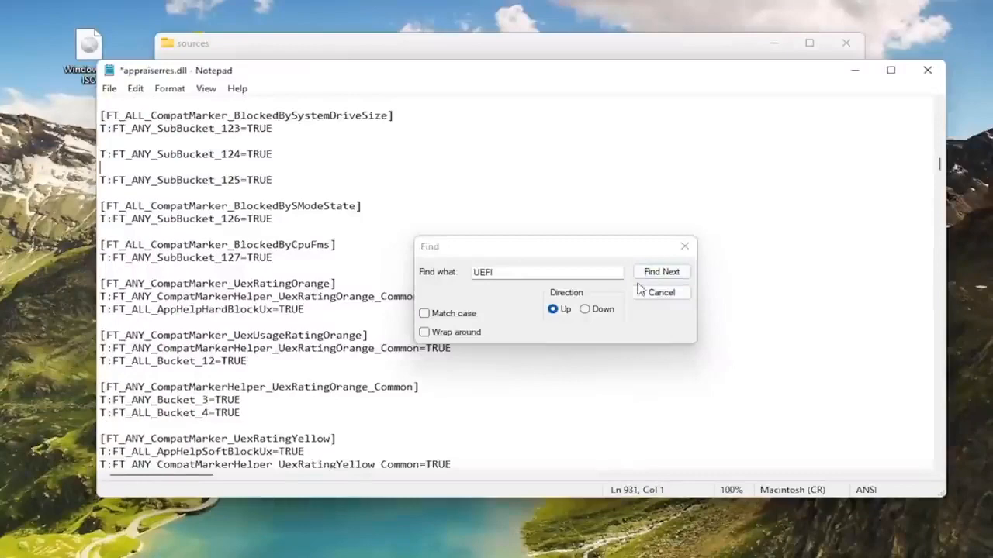
- Find the next "UEFI" match and delete the [FT_ALL_AssetTypesForUefiSecureBoot] header with its I:AssetType=LT_AssetTypesForUefiSecureBoot line
{"action": "left_click", "coordinate": [682, 279]}
{"action": "scroll", "coordinate": [333, 186], "scroll_direction": "up", "scroll_amount": 2}
{"action": "double_click", "coordinate": [291, 180]}
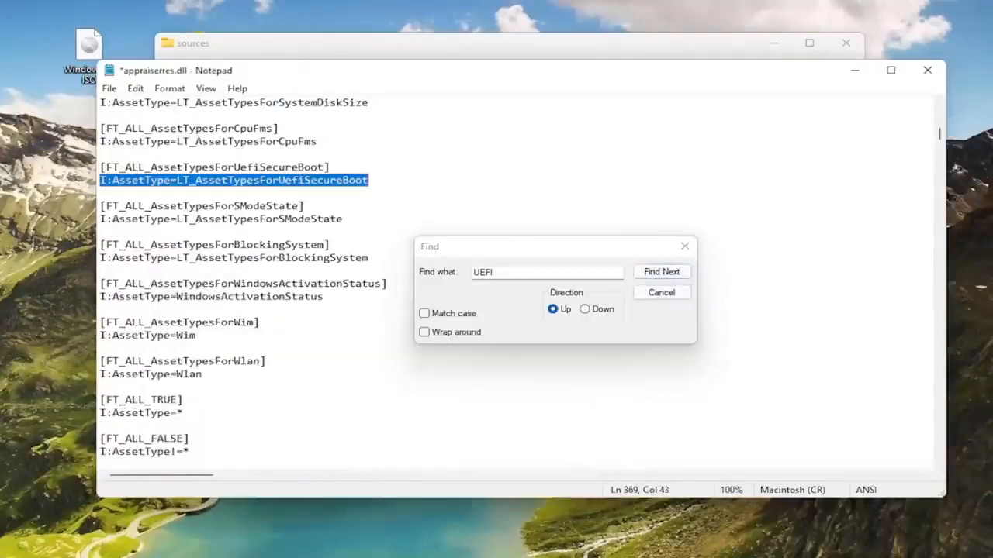
{"action": "key", "text": "BackSpace"}
{"action": "key", "text": "BackSpace"}
{"action": "key", "text": "shift+Home"}
{"action": "key", "text": "BackSpace"}
{"action": "key", "text": "BackSpace"}
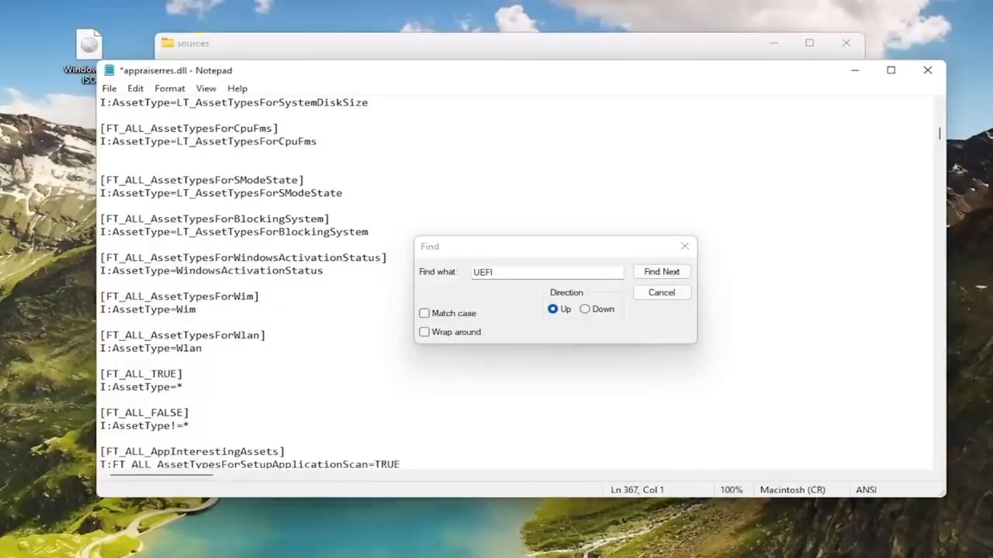
{"action": "key", "text": "BackSpace"}
- Search upward for any remaining "UEFI" match in the file, and close the search
{"action": "left_click", "coordinate": [667, 272]}
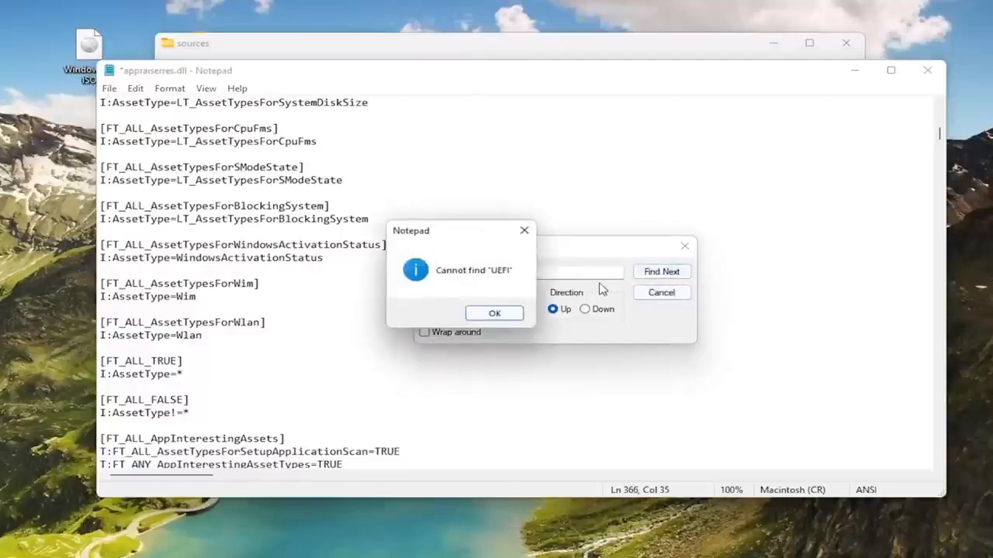
{"action": "left_click", "coordinate": [496, 313]}
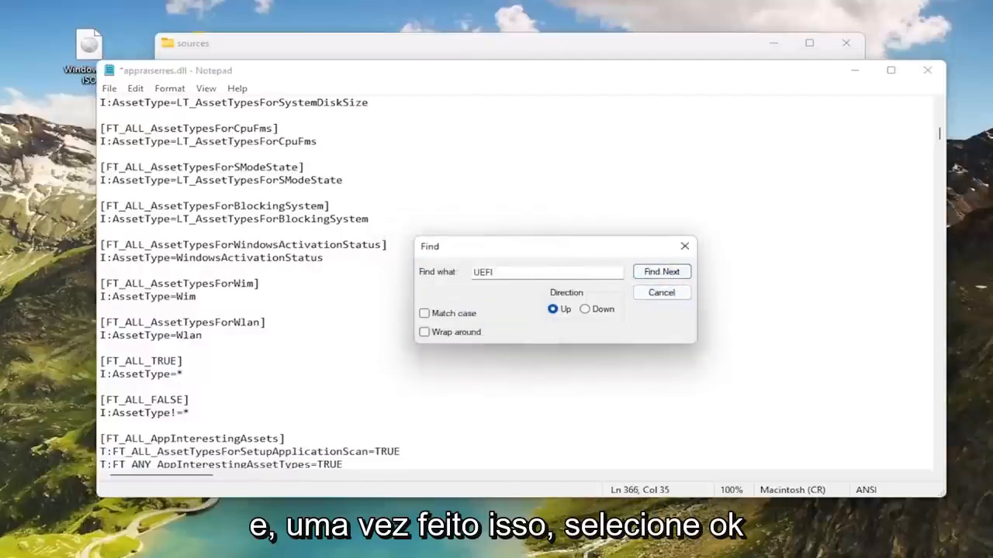
{"action": "left_click", "coordinate": [662, 292]}
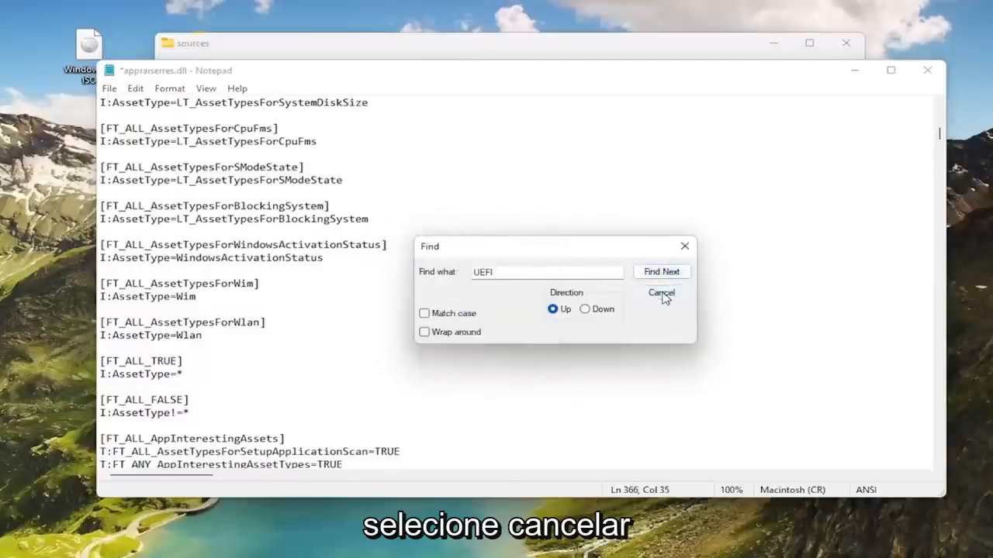
- Save appraiserres.dll with the All Files type into the desktop's Windows 11 ISO > sources folder, replacing the existing file
{"action": "left_click", "coordinate": [114, 90]}
{"action": "left_click", "coordinate": [134, 166]}
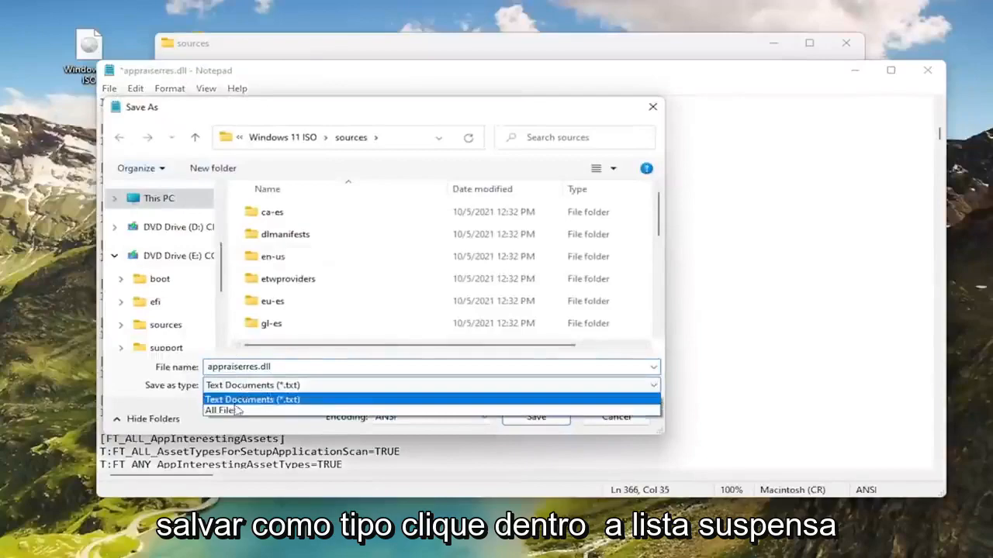
{"action": "left_click", "coordinate": [218, 411]}
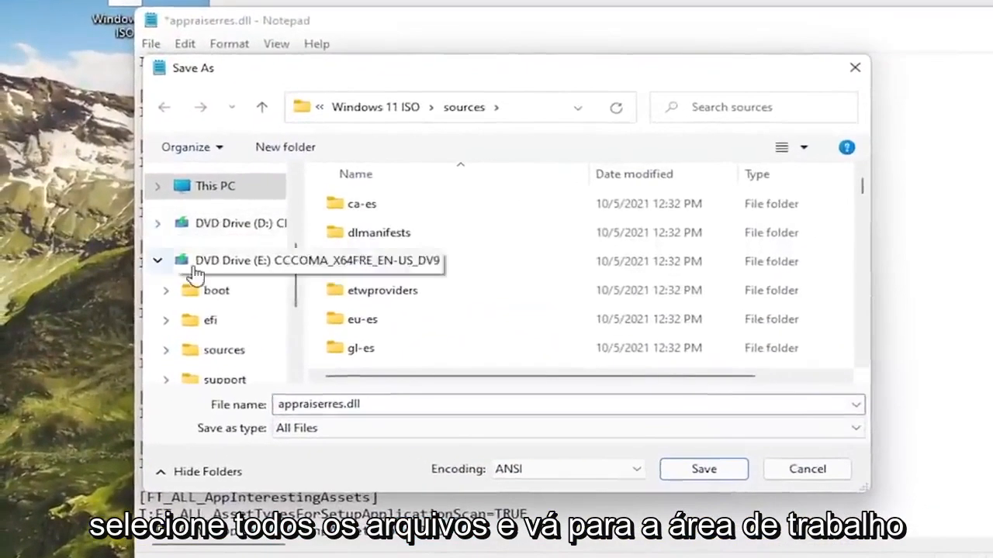
{"action": "scroll", "coordinate": [171, 248], "scroll_direction": "up", "scroll_amount": 3}
{"action": "left_click", "coordinate": [223, 186]}
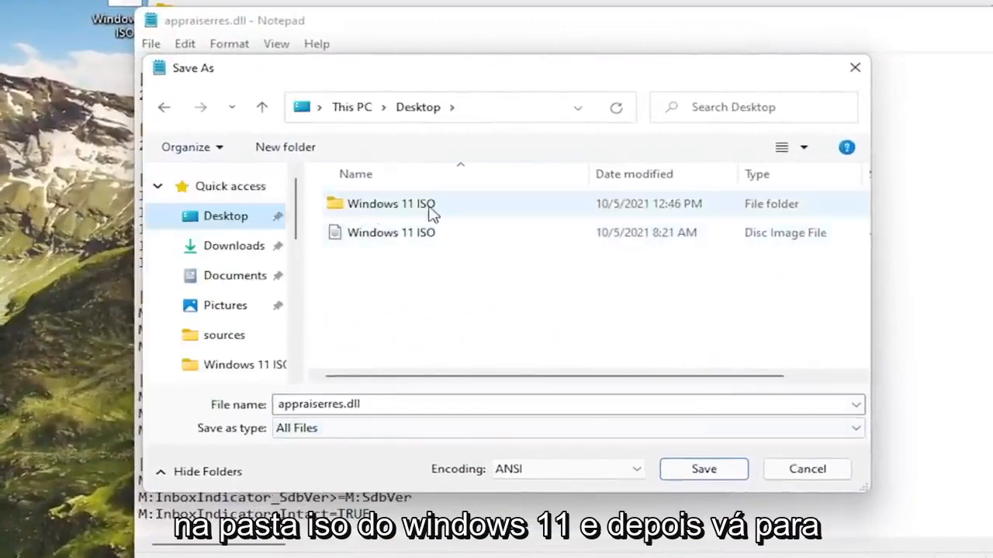
{"action": "left_click", "coordinate": [429, 214]}
{"action": "double_click", "coordinate": [422, 213]}
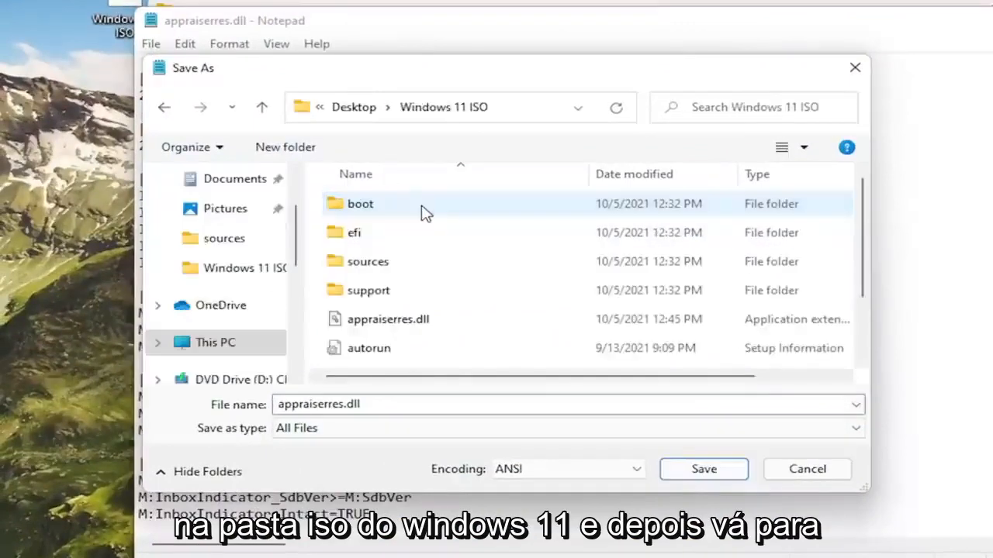
{"action": "double_click", "coordinate": [368, 267]}
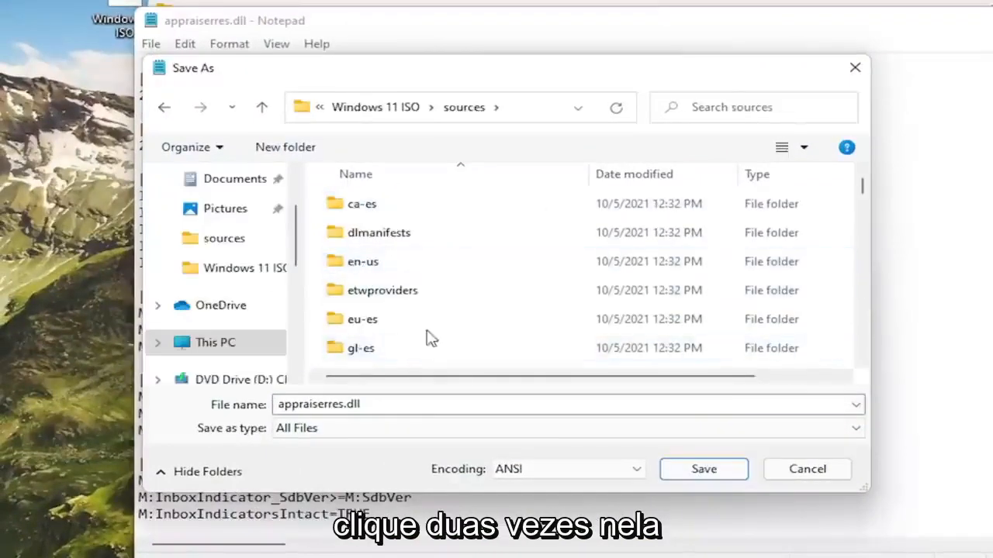
{"action": "scroll", "coordinate": [431, 333], "scroll_direction": "down", "scroll_amount": 15}
{"action": "left_click", "coordinate": [704, 470]}
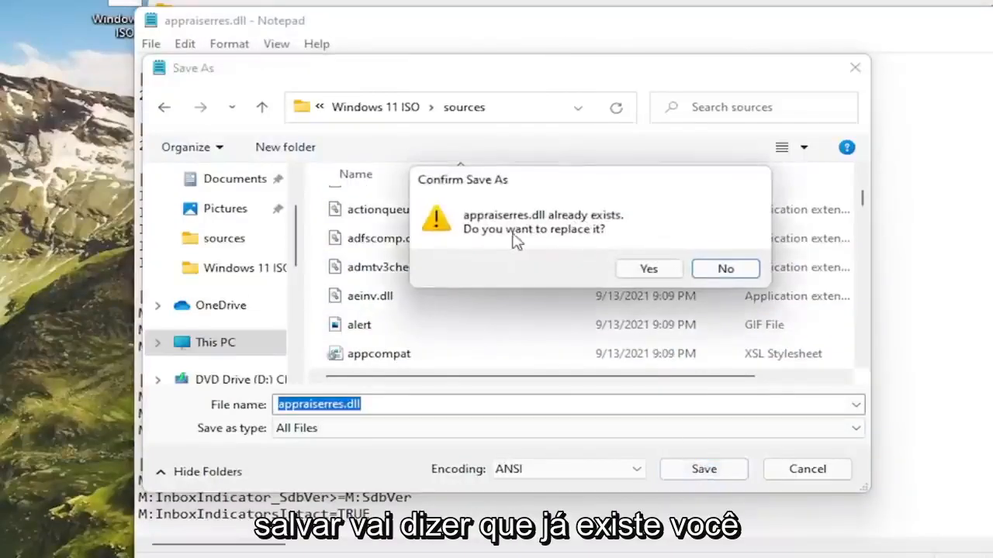
{"action": "left_click", "coordinate": [648, 268]}
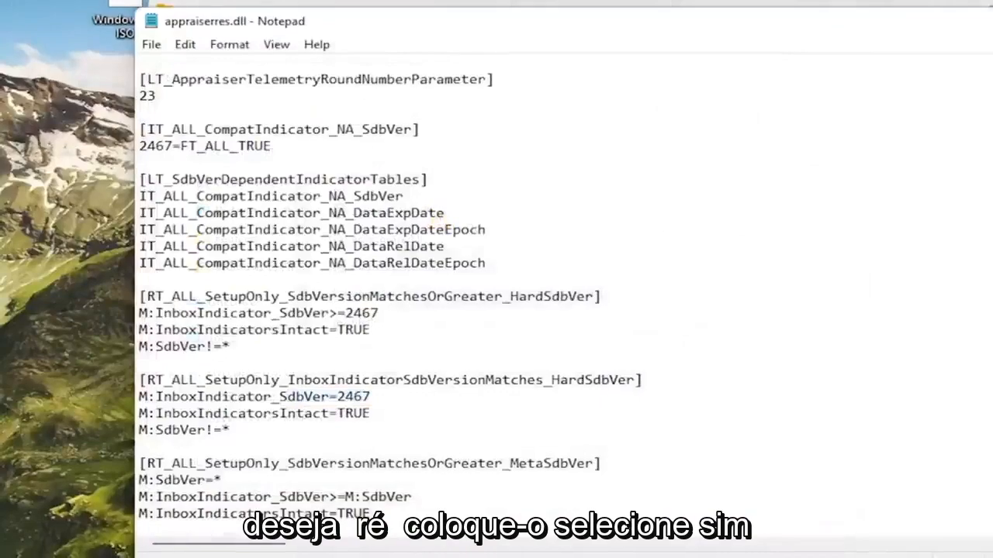
- Close the edited appraiserres.dll and the open Windows 11 ISO and sources folder windows
{"action": "key", "text": "alt+F4"}
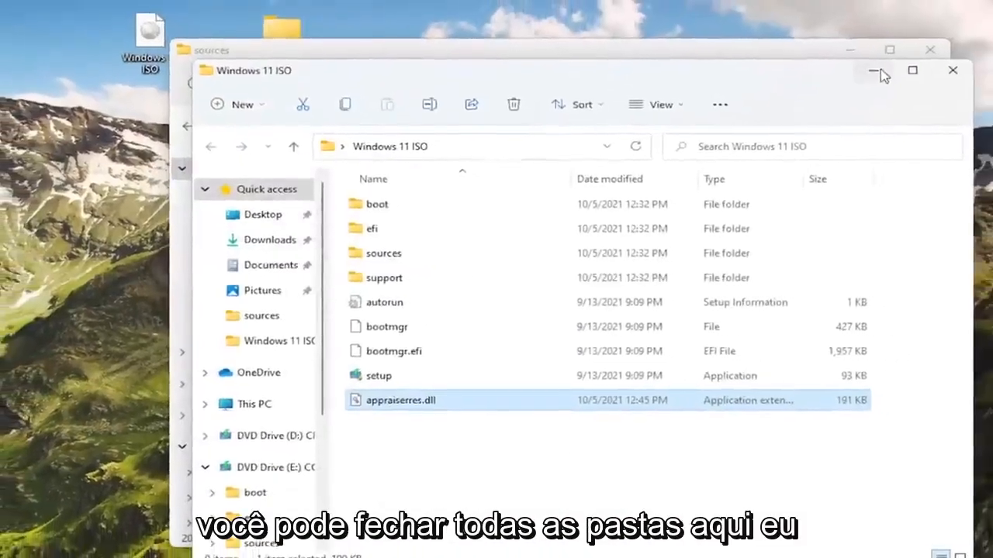
{"action": "left_click", "coordinate": [981, 61]}
{"action": "left_click", "coordinate": [958, 40]}
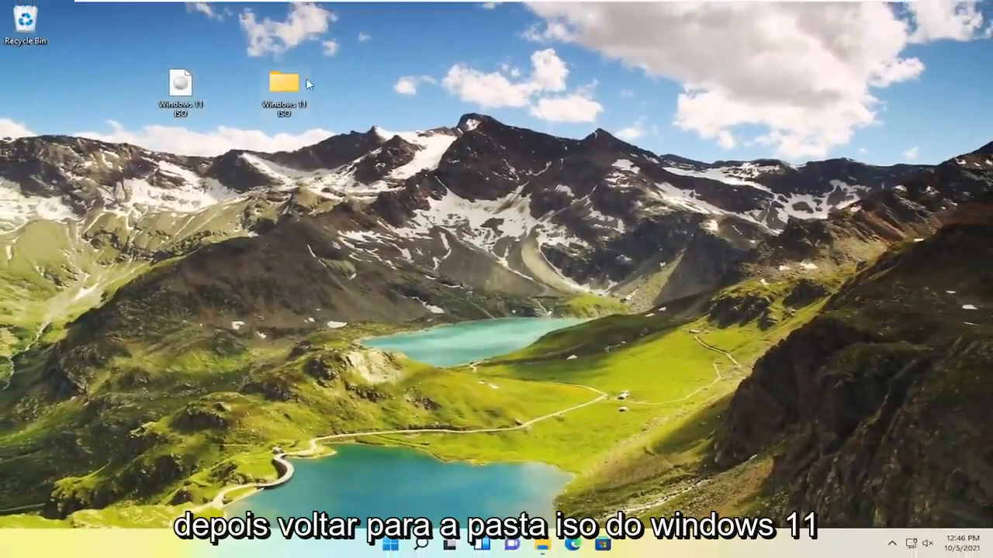
- Open the Windows 11 ISO folder on the desktop and launch the setup application from it
{"action": "double_click", "coordinate": [289, 87]}
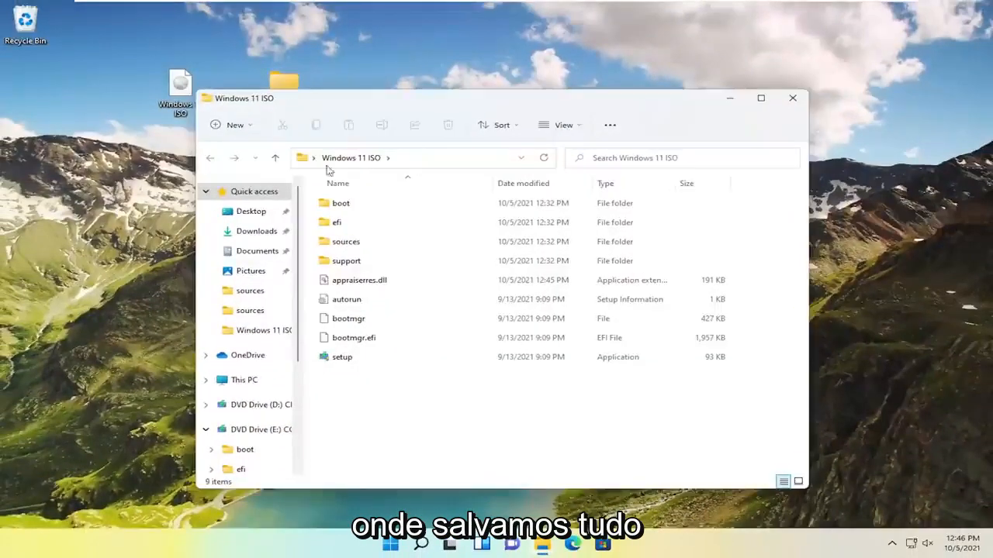
{"action": "double_click", "coordinate": [341, 359]}
{"action": "left_click", "coordinate": [413, 375]}
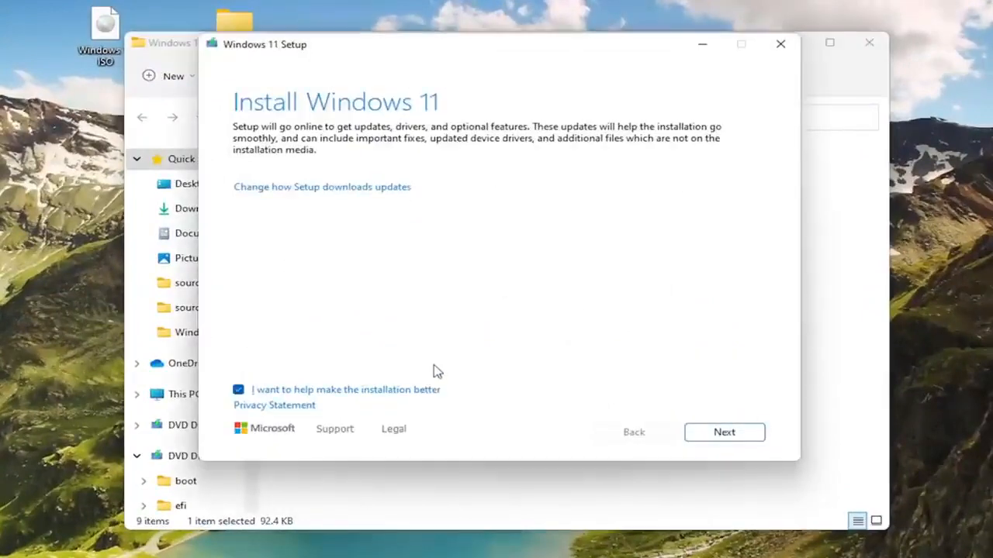
- Continue past the Install Windows 11 page and accept the license terms to start the update check
{"action": "left_click", "coordinate": [261, 390]}
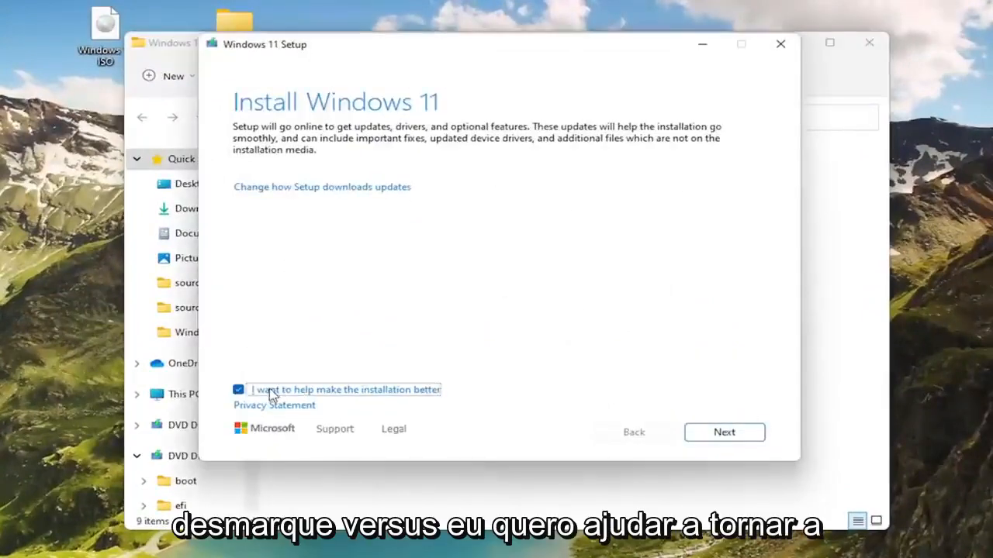
{"action": "left_click", "coordinate": [735, 432]}
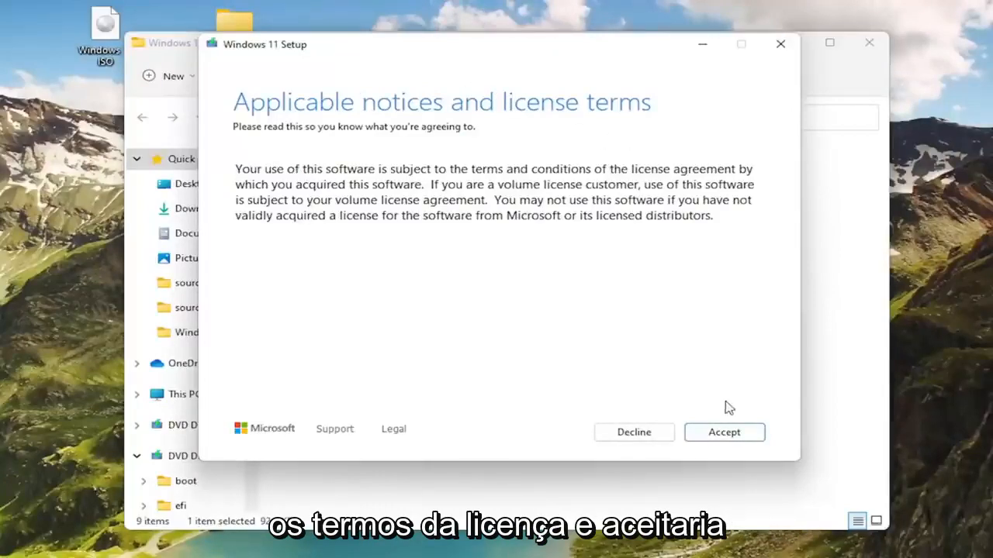
{"action": "left_click", "coordinate": [724, 432]}
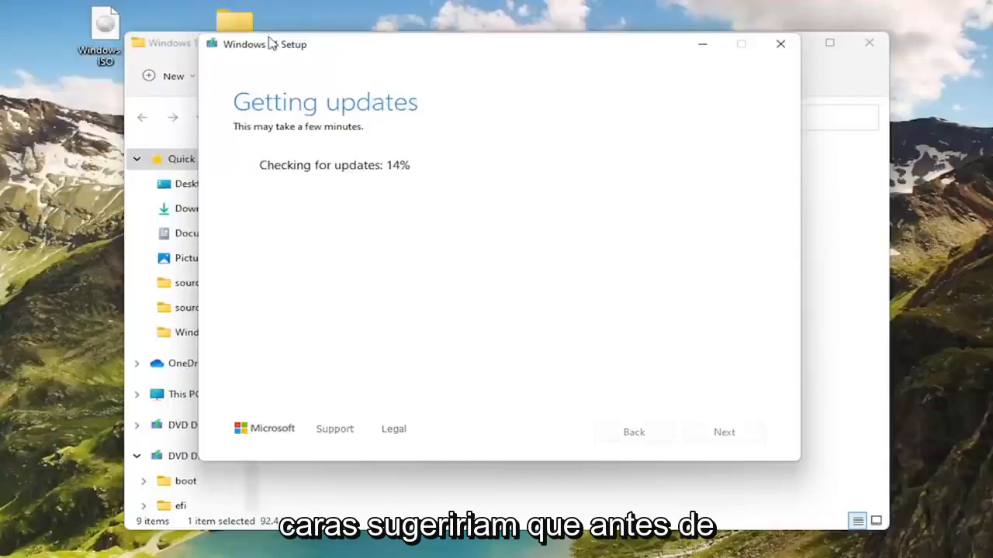
{"action": "mouse_move", "coordinate": [272, 45]}
{"action": "left_mouse_down"}
{"action": "mouse_move", "coordinate": [310, 73]}
{"action": "mouse_move", "coordinate": [288, 73]}
{"action": "mouse_move", "coordinate": [281, 59]}
{"action": "left_mouse_up"}
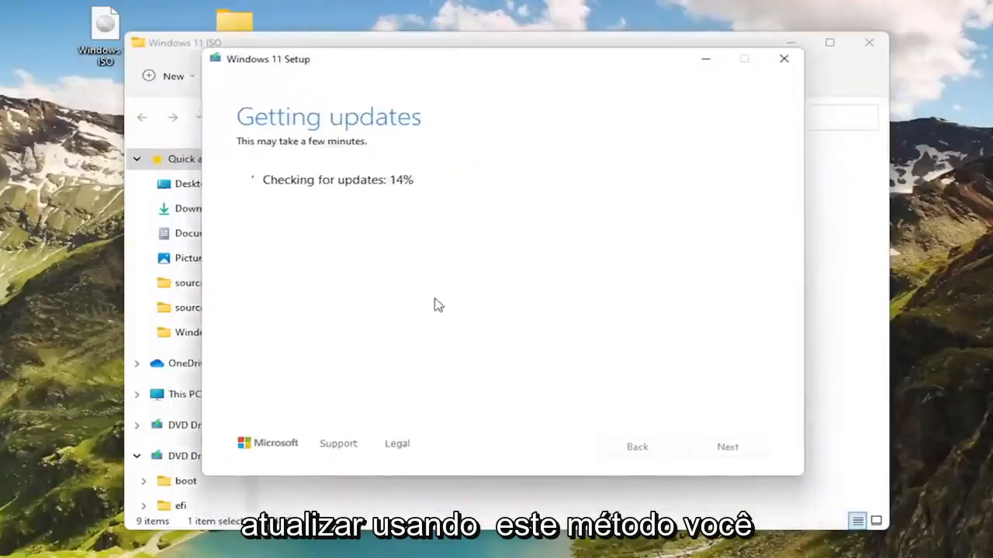